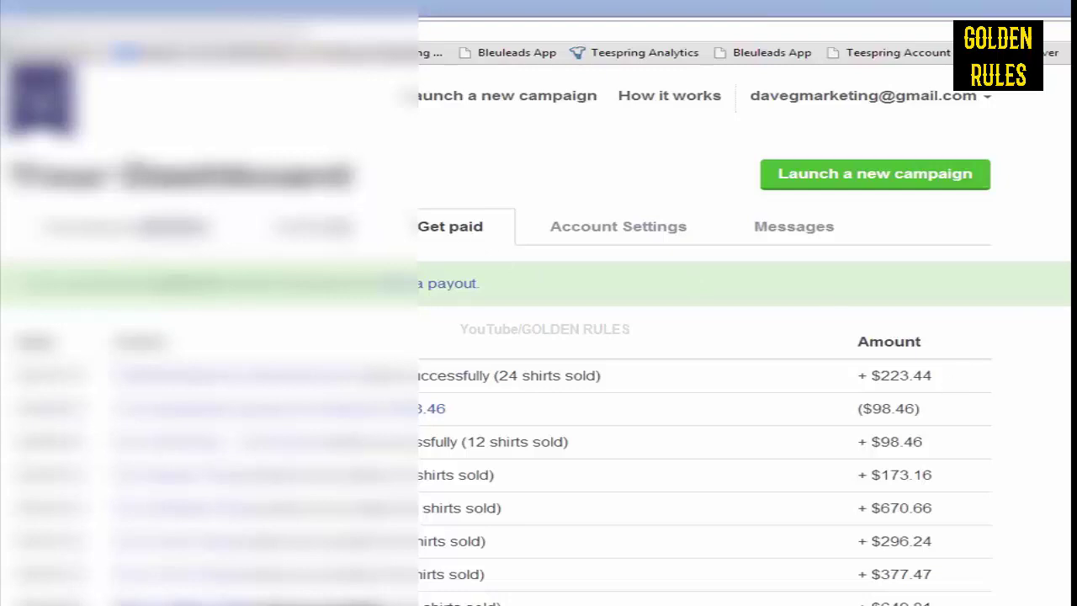
Step: Scroll down the payouts, highlighting amounts such as $3,948.14, $1,942.97, $3,481.08, $4,066.28 and $11,411.50
{"action": "scroll", "coordinate": [707, 378], "scroll_direction": "down", "scroll_amount": 3}
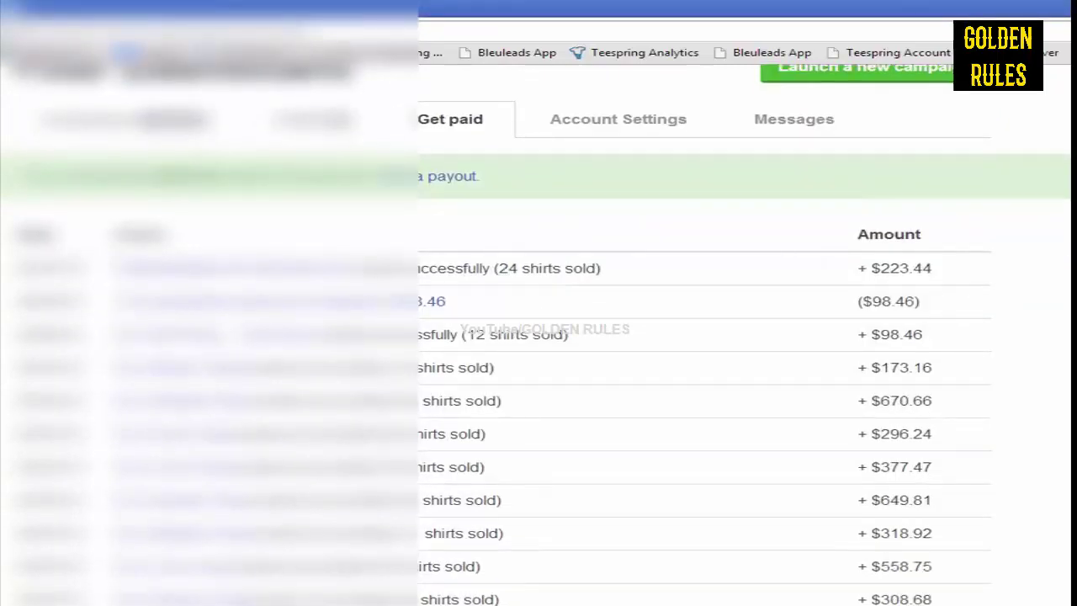
{"action": "scroll", "coordinate": [707, 336], "scroll_direction": "down", "scroll_amount": 10}
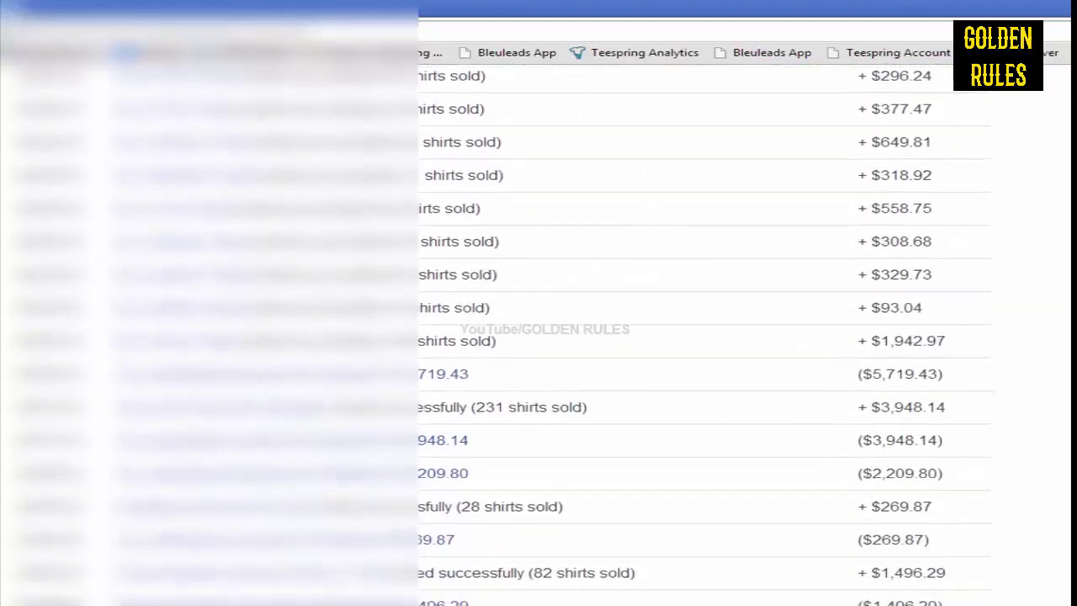
{"action": "scroll", "coordinate": [707, 336], "scroll_direction": "down", "scroll_amount": 2}
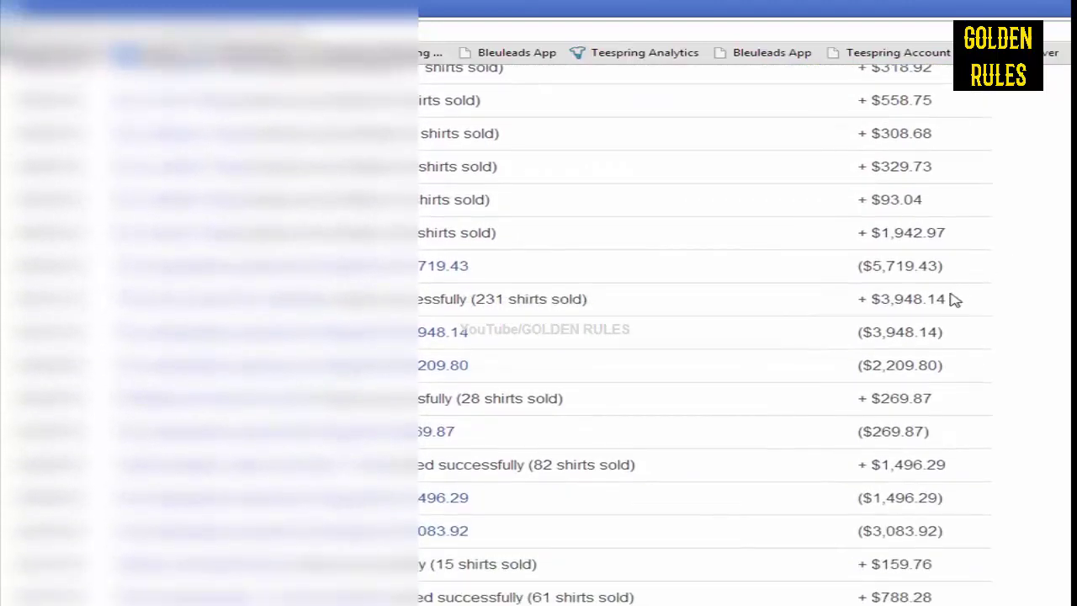
{"action": "left_click_drag", "start_coordinate": [949, 302], "coordinate": [866, 301]}
{"action": "left_click_drag", "start_coordinate": [947, 233], "coordinate": [880, 233]}
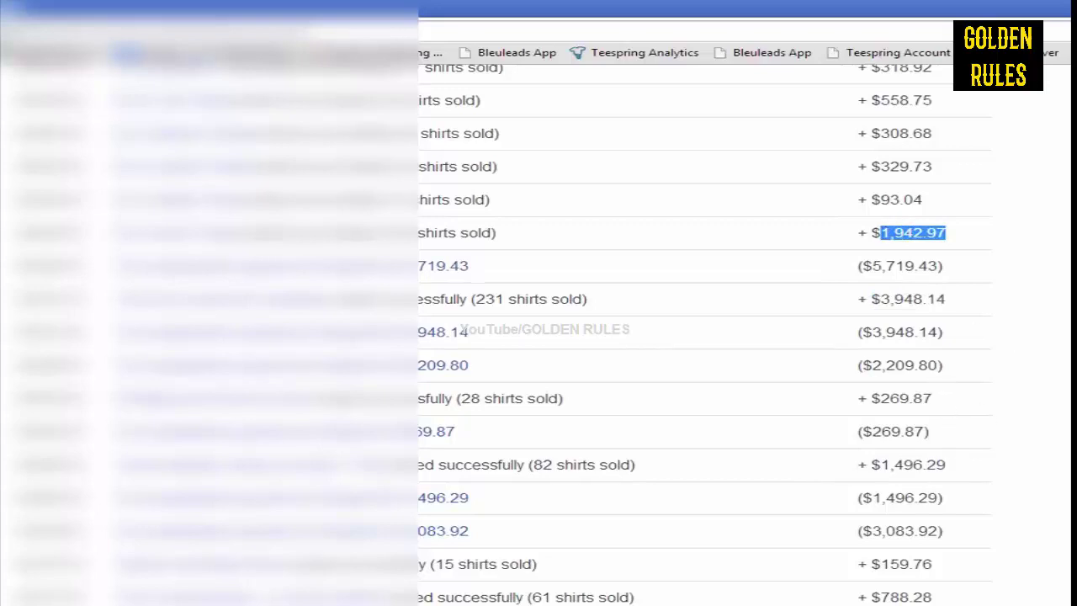
{"action": "scroll", "coordinate": [707, 337], "scroll_direction": "down", "scroll_amount": 3}
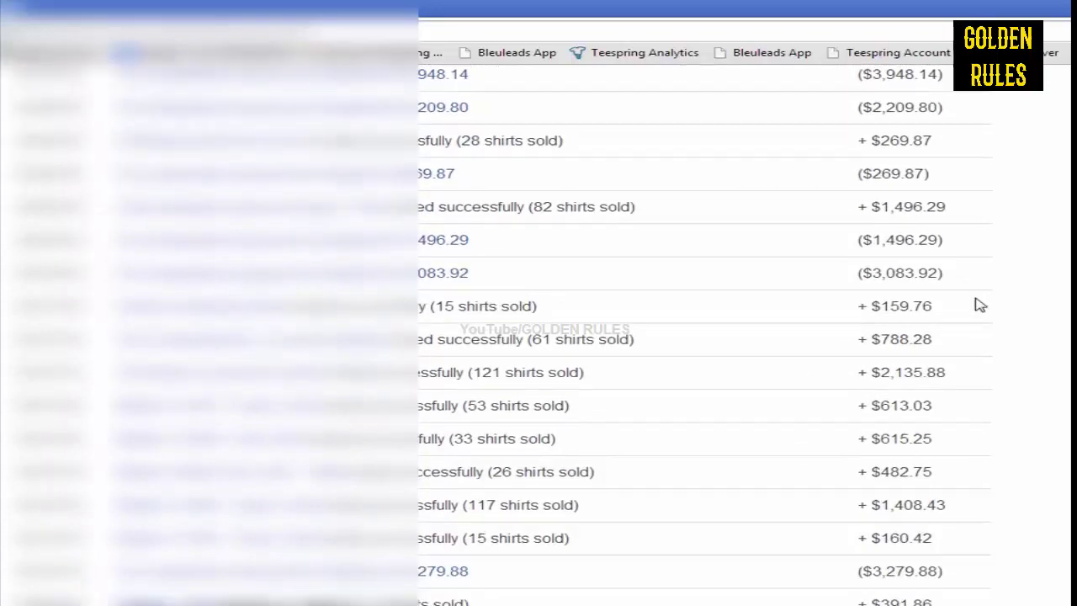
{"action": "left_click_drag", "start_coordinate": [949, 373], "coordinate": [870, 373]}
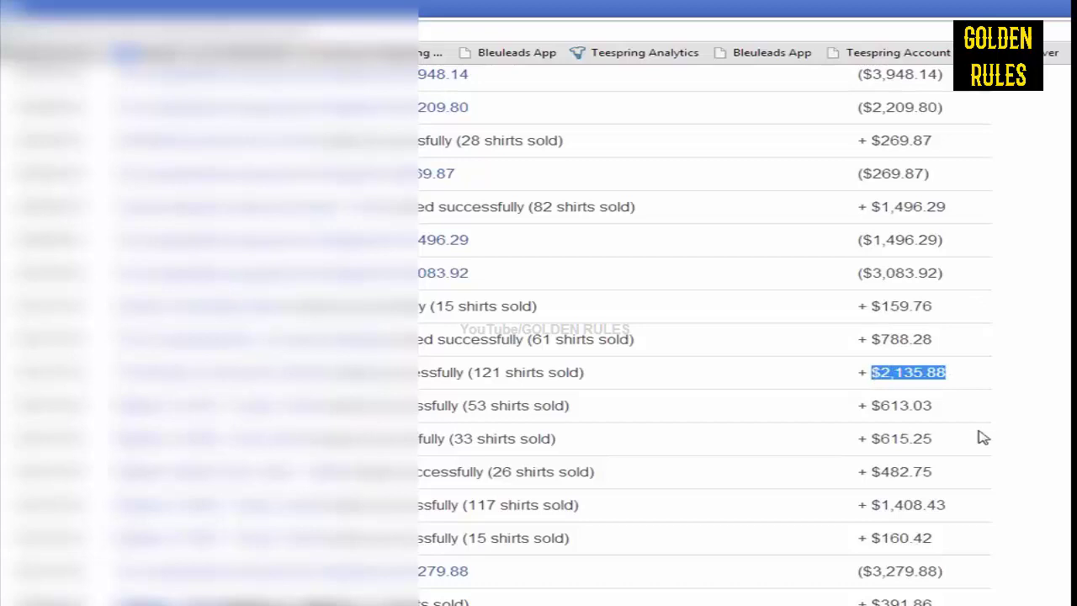
{"action": "scroll", "coordinate": [981, 438], "scroll_direction": "down", "scroll_amount": 1}
{"action": "left_click_drag", "start_coordinate": [947, 425], "coordinate": [868, 425]}
{"action": "scroll", "coordinate": [956, 450], "scroll_direction": "down", "scroll_amount": 3}
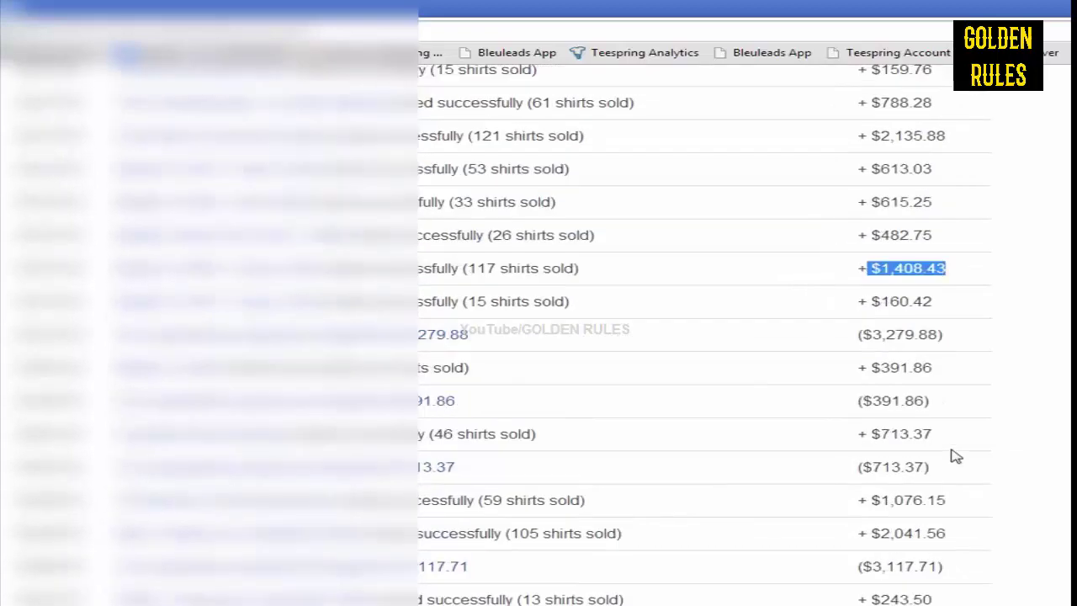
{"action": "left_click_drag", "start_coordinate": [947, 421], "coordinate": [870, 421]}
{"action": "scroll", "coordinate": [967, 441], "scroll_direction": "down", "scroll_amount": 2}
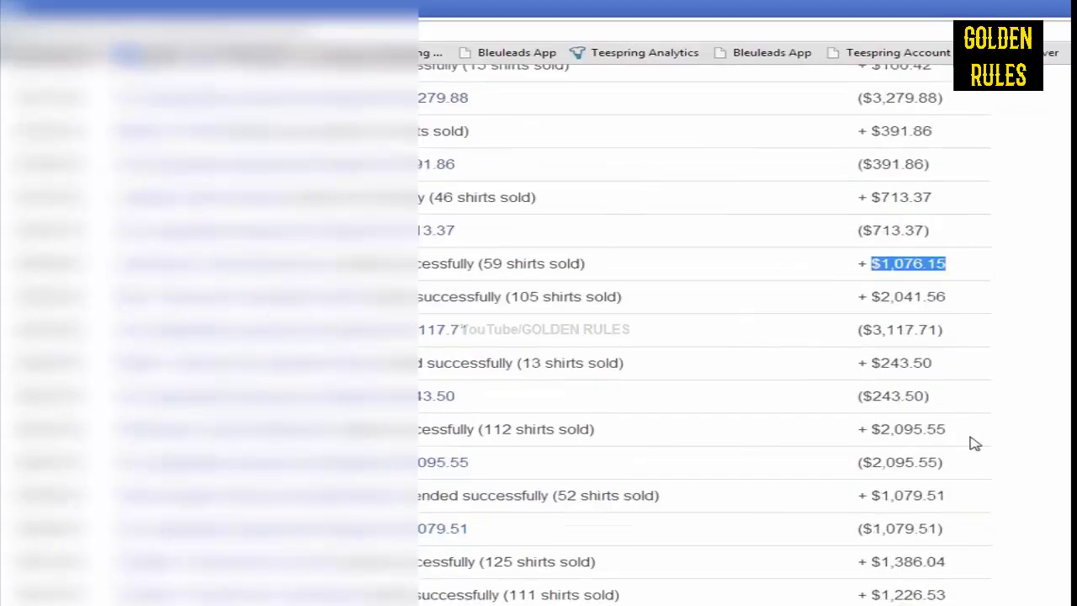
{"action": "left_click_drag", "start_coordinate": [949, 429], "coordinate": [856, 429]}
{"action": "scroll", "coordinate": [954, 473], "scroll_direction": "down", "scroll_amount": 4}
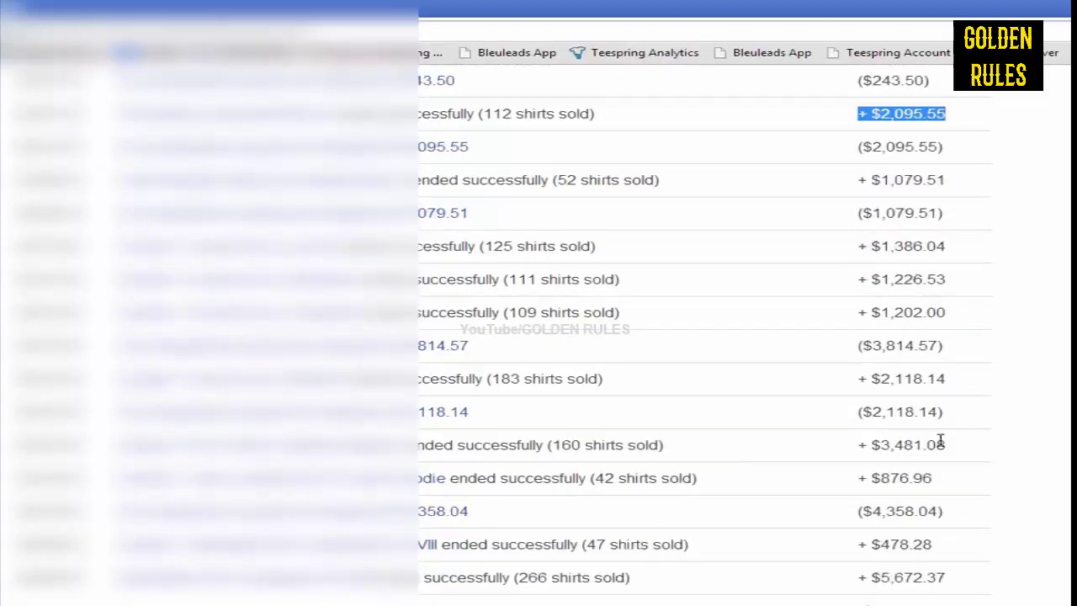
{"action": "left_click_drag", "start_coordinate": [949, 444], "coordinate": [887, 441]}
{"action": "scroll", "coordinate": [920, 463], "scroll_direction": "down", "scroll_amount": 2}
{"action": "left_click_drag", "start_coordinate": [949, 419], "coordinate": [872, 414]}
{"action": "scroll", "coordinate": [1038, 464], "scroll_direction": "down", "scroll_amount": 2}
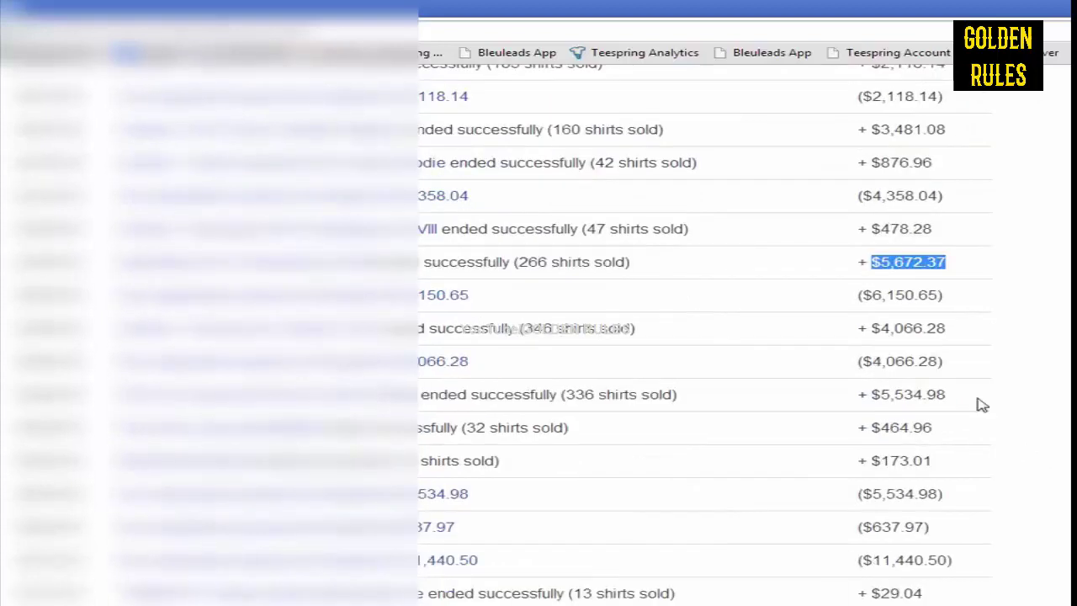
{"action": "left_click_drag", "start_coordinate": [949, 330], "coordinate": [880, 329]}
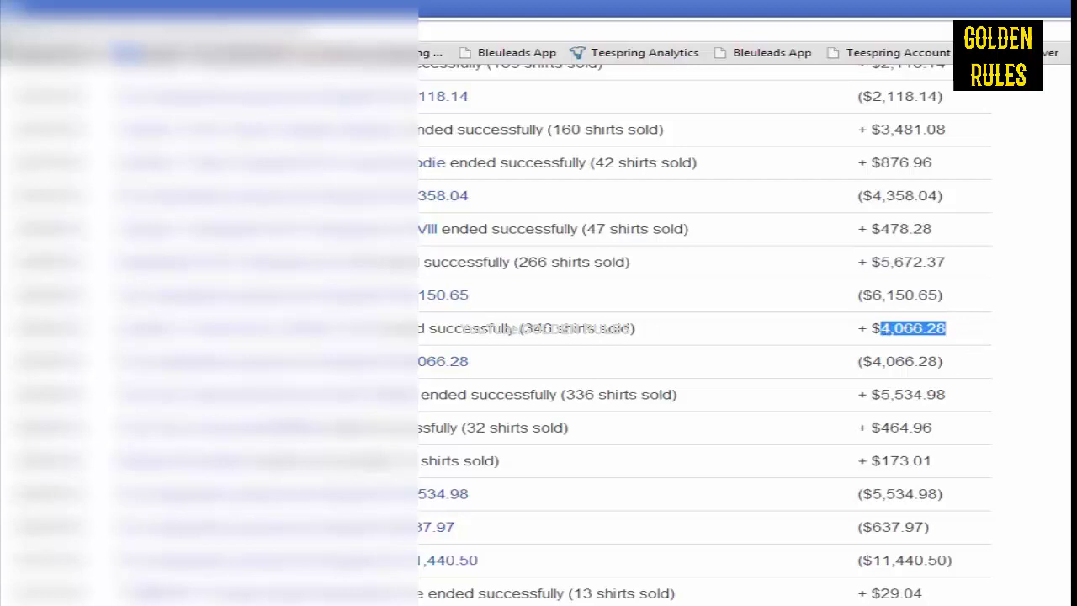
{"action": "scroll", "coordinate": [1017, 277], "scroll_direction": "down", "scroll_amount": 4}
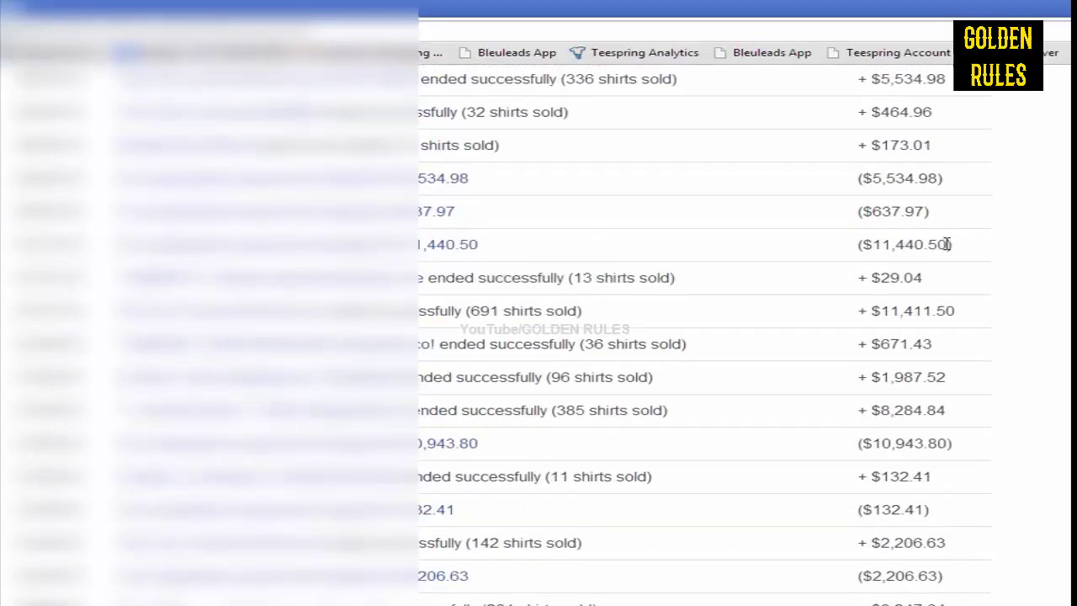
{"action": "left_click_drag", "start_coordinate": [956, 311], "coordinate": [880, 311]}
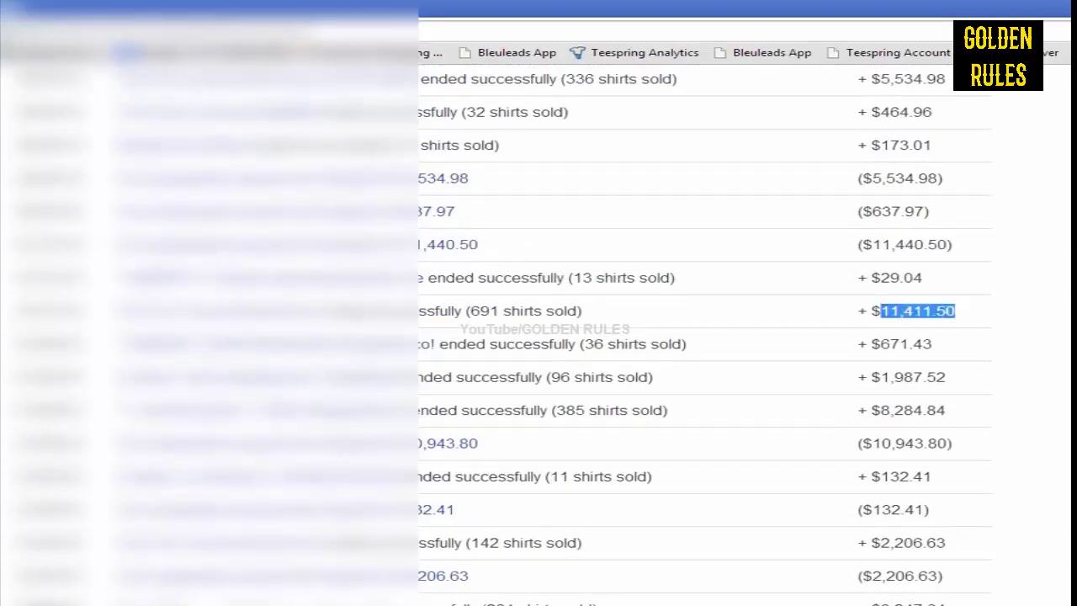
Step: Continue down the list highlighting further amounts, including the $34,154.00 sale
{"action": "scroll", "coordinate": [1032, 272], "scroll_direction": "down", "scroll_amount": 2}
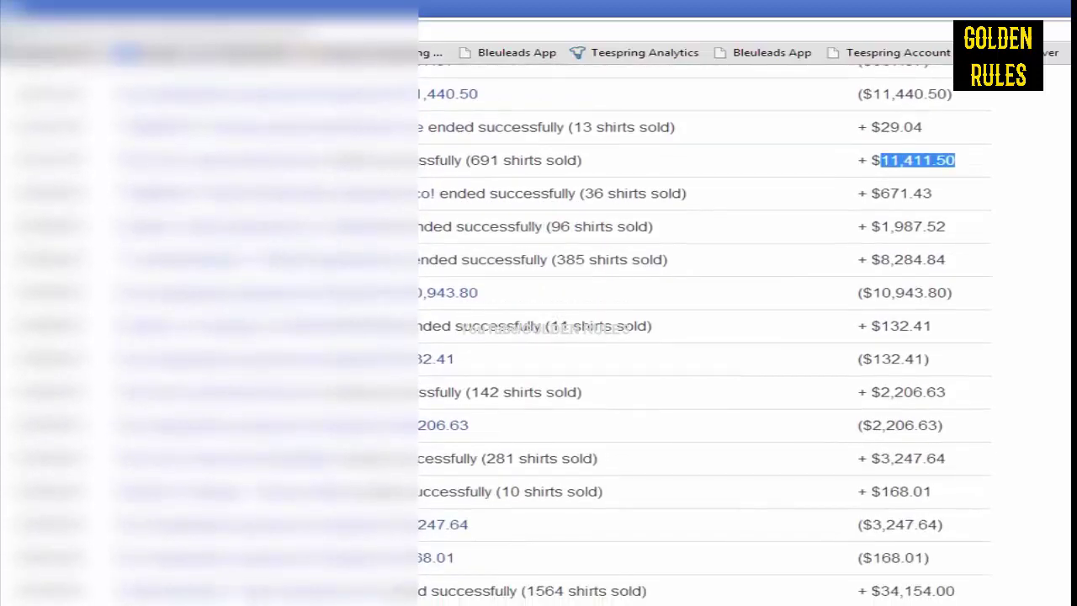
{"action": "left_click_drag", "start_coordinate": [949, 252], "coordinate": [884, 250]}
{"action": "scroll", "coordinate": [964, 388], "scroll_direction": "down", "scroll_amount": 3}
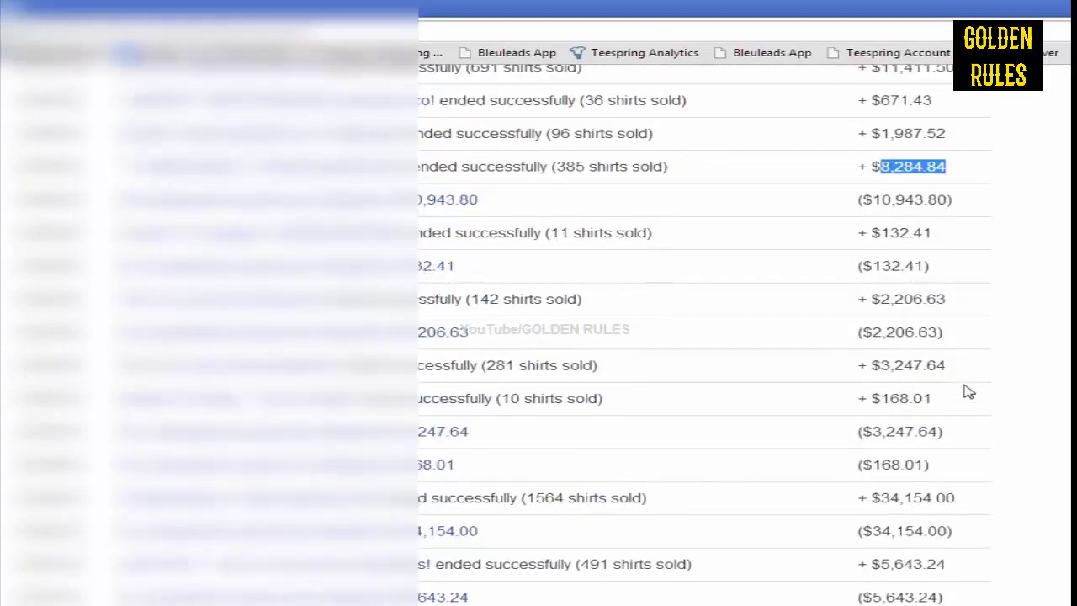
{"action": "left_click_drag", "start_coordinate": [948, 340], "coordinate": [871, 340]}
{"action": "scroll", "coordinate": [705, 337], "scroll_direction": "down", "scroll_amount": 3}
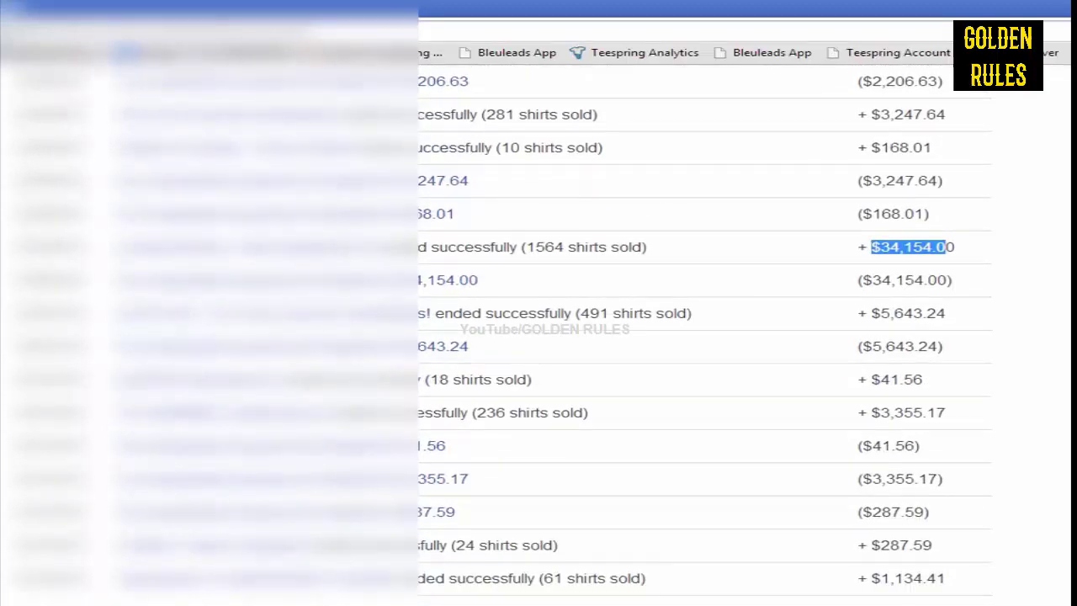
{"action": "scroll", "coordinate": [705, 336], "scroll_direction": "down", "scroll_amount": 3}
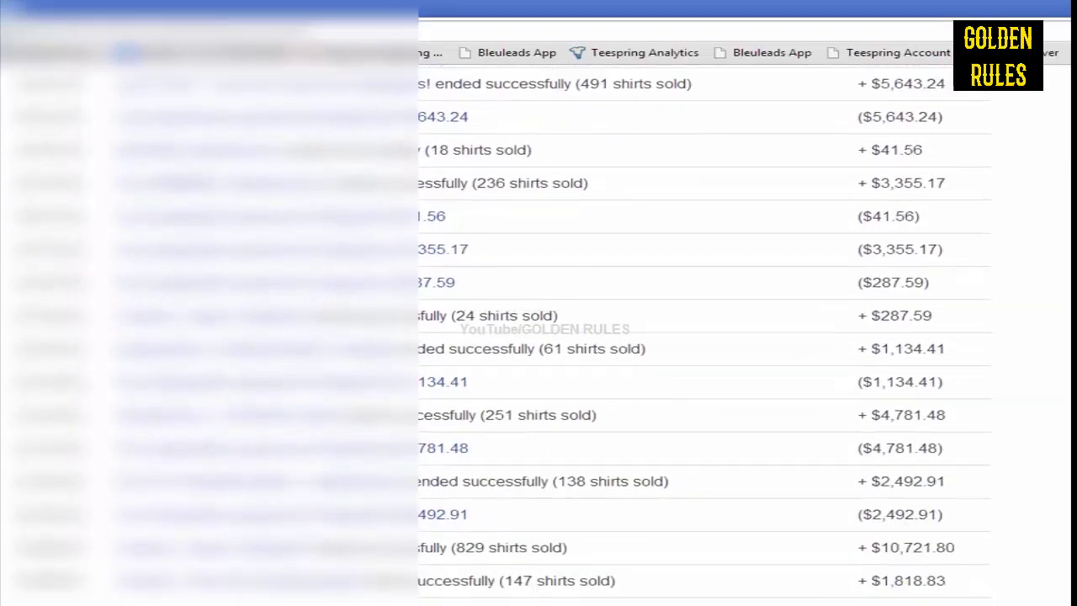
{"action": "left_click_drag", "start_coordinate": [967, 442], "coordinate": [890, 440]}
{"action": "scroll", "coordinate": [1021, 511], "scroll_direction": "down", "scroll_amount": 1}
{"action": "scroll", "coordinate": [1010, 521], "scroll_direction": "down", "scroll_amount": 2}
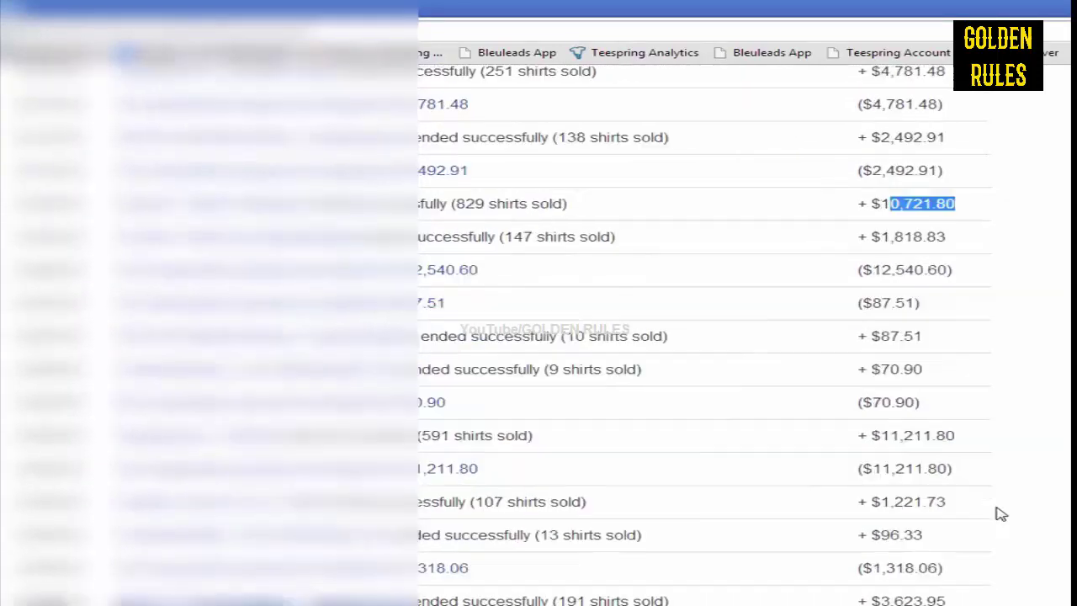
{"action": "left_click_drag", "start_coordinate": [964, 441], "coordinate": [880, 436]}
{"action": "scroll", "coordinate": [1058, 471], "scroll_direction": "down", "scroll_amount": 2}
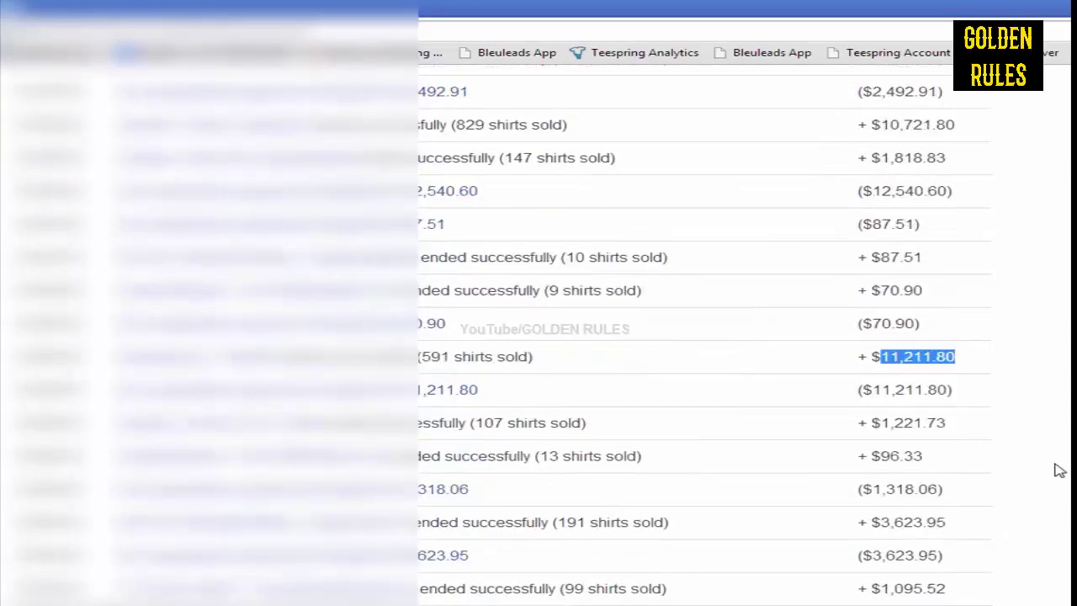
{"action": "left_click_drag", "start_coordinate": [953, 443], "coordinate": [866, 443]}
{"action": "scroll", "coordinate": [1034, 468], "scroll_direction": "down", "scroll_amount": 3}
{"action": "scroll", "coordinate": [1036, 473], "scroll_direction": "down", "scroll_amount": 1}
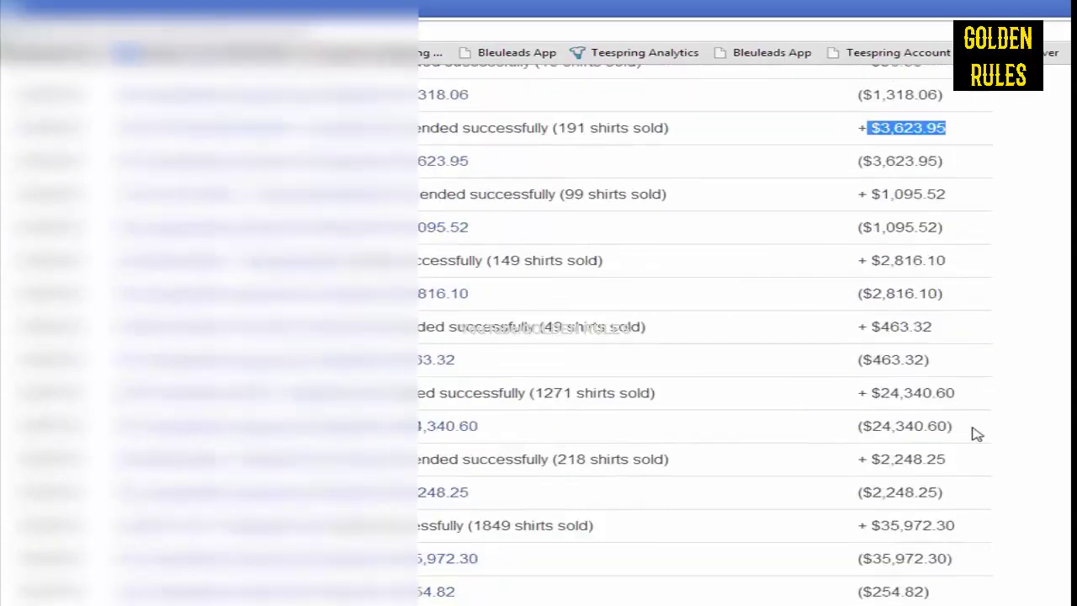
{"action": "left_click_drag", "start_coordinate": [958, 392], "coordinate": [872, 392]}
{"action": "scroll", "coordinate": [1028, 455], "scroll_direction": "down", "scroll_amount": 2}
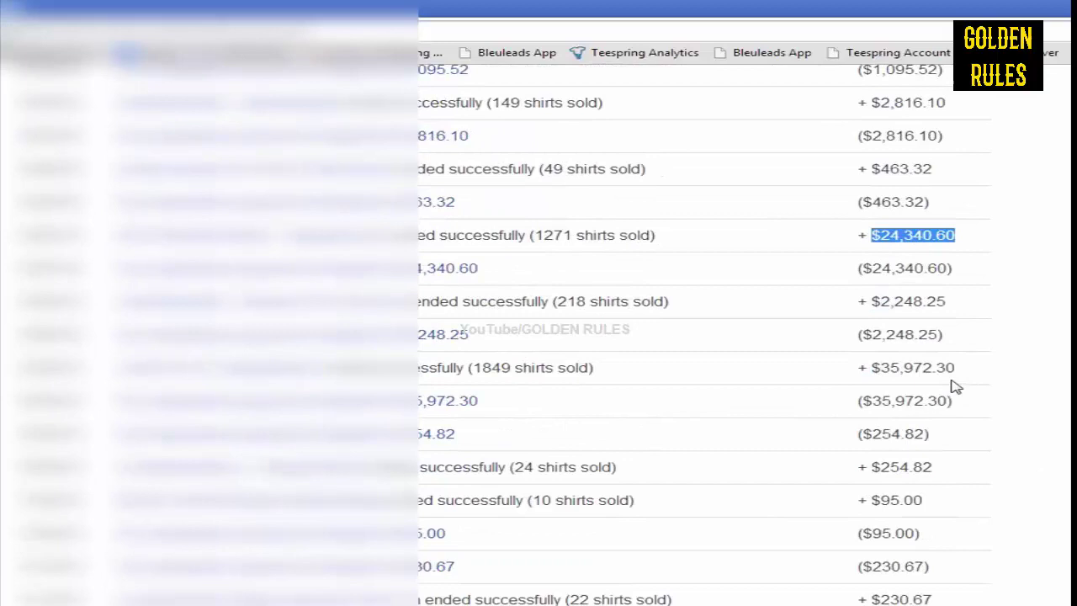
{"action": "left_click_drag", "start_coordinate": [959, 368], "coordinate": [870, 367]}
{"action": "scroll", "coordinate": [1012, 429], "scroll_direction": "down", "scroll_amount": 3}
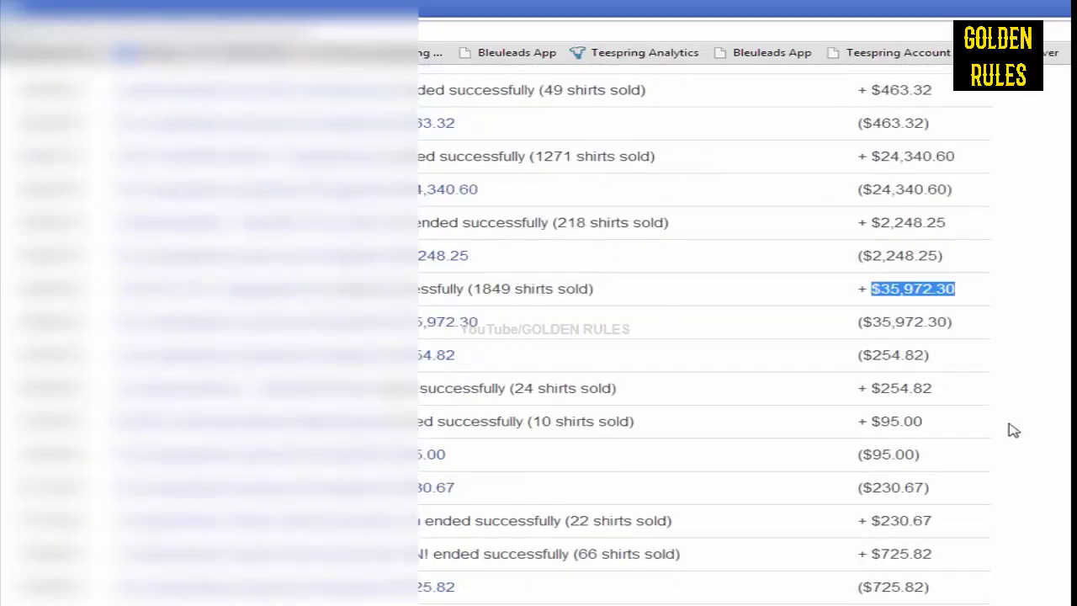
Step: Clear the marks on $35,972.30 and $4,781.48 and scroll back up to the list's top
{"action": "scroll", "coordinate": [1012, 429], "scroll_direction": "up", "scroll_amount": 3}
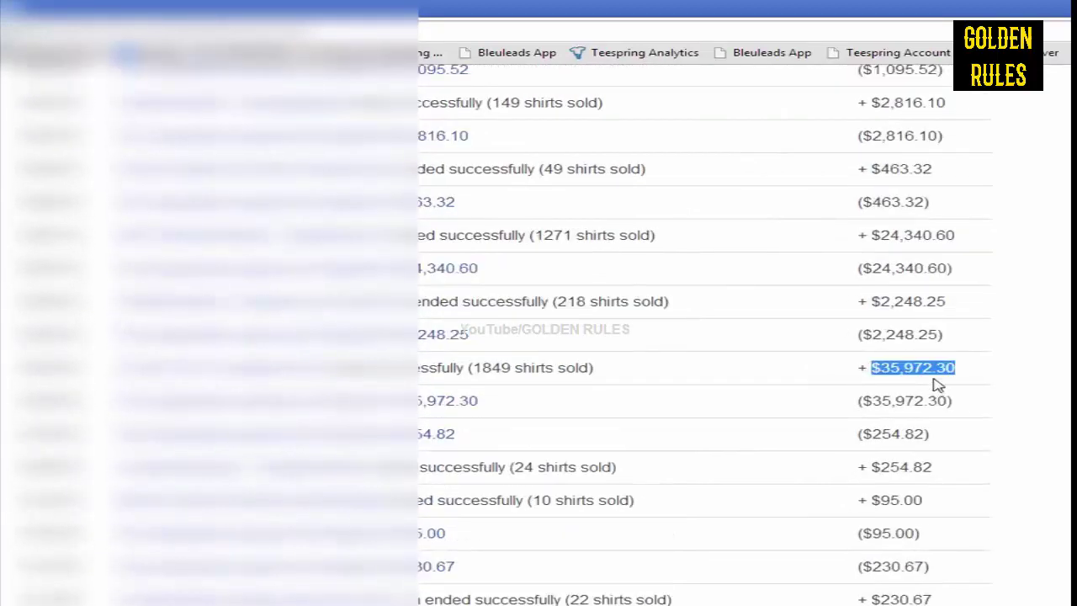
{"action": "left_click", "coordinate": [959, 402]}
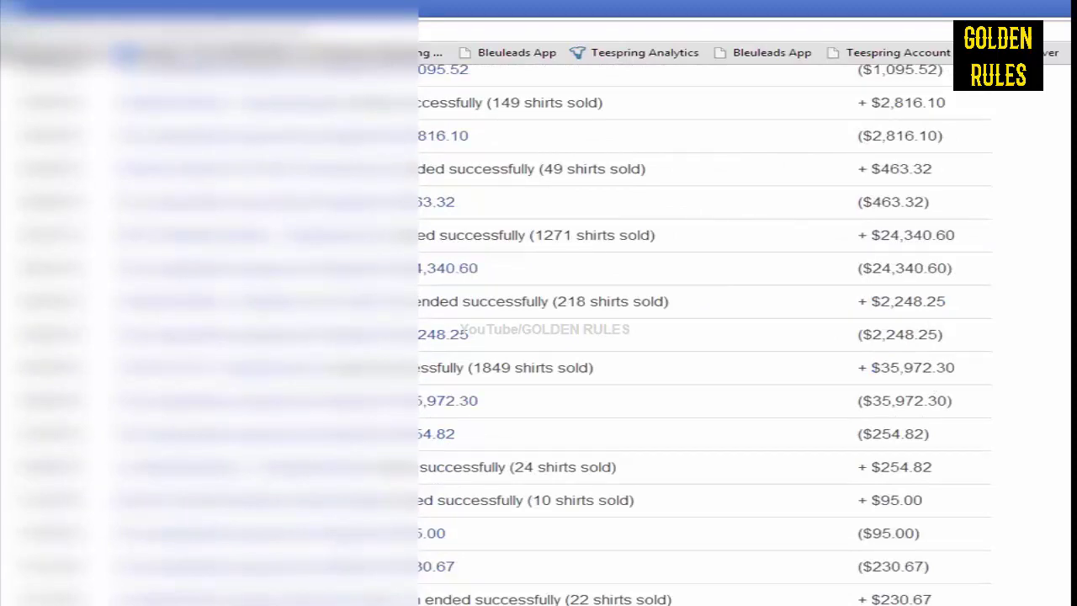
{"action": "scroll", "coordinate": [705, 337], "scroll_direction": "up", "scroll_amount": 2}
{"action": "scroll", "coordinate": [705, 336], "scroll_direction": "up", "scroll_amount": 1}
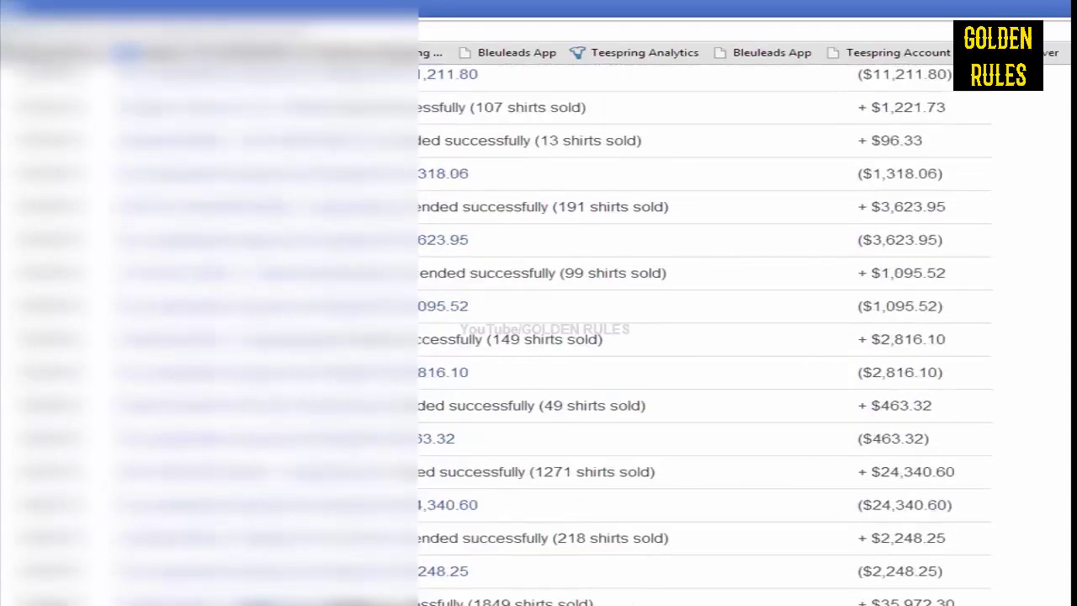
{"action": "scroll", "coordinate": [705, 337], "scroll_direction": "up", "scroll_amount": 3}
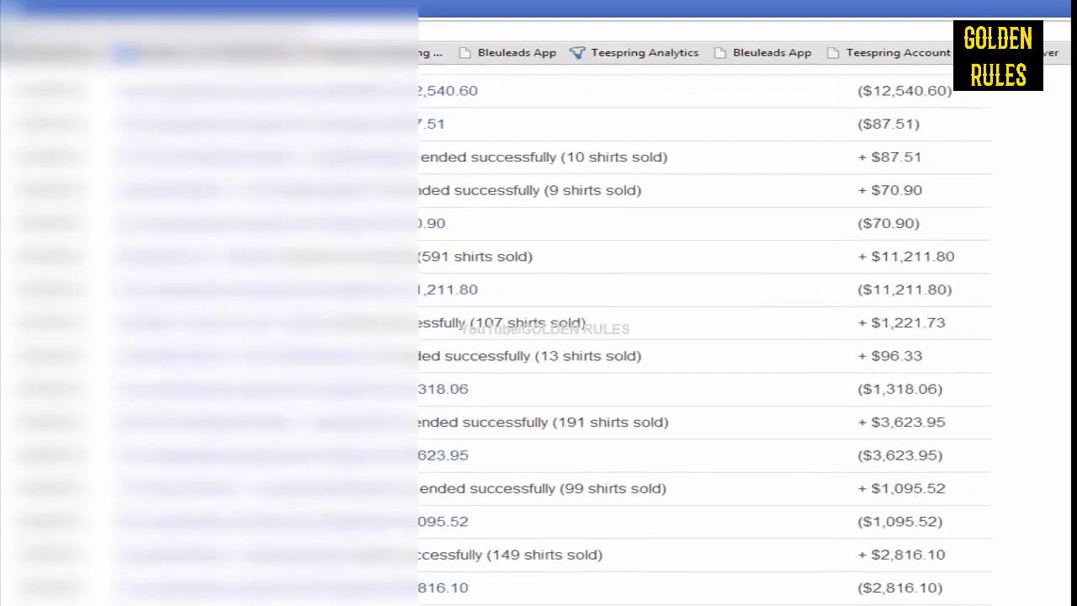
{"action": "scroll", "coordinate": [705, 336], "scroll_direction": "up", "scroll_amount": 6}
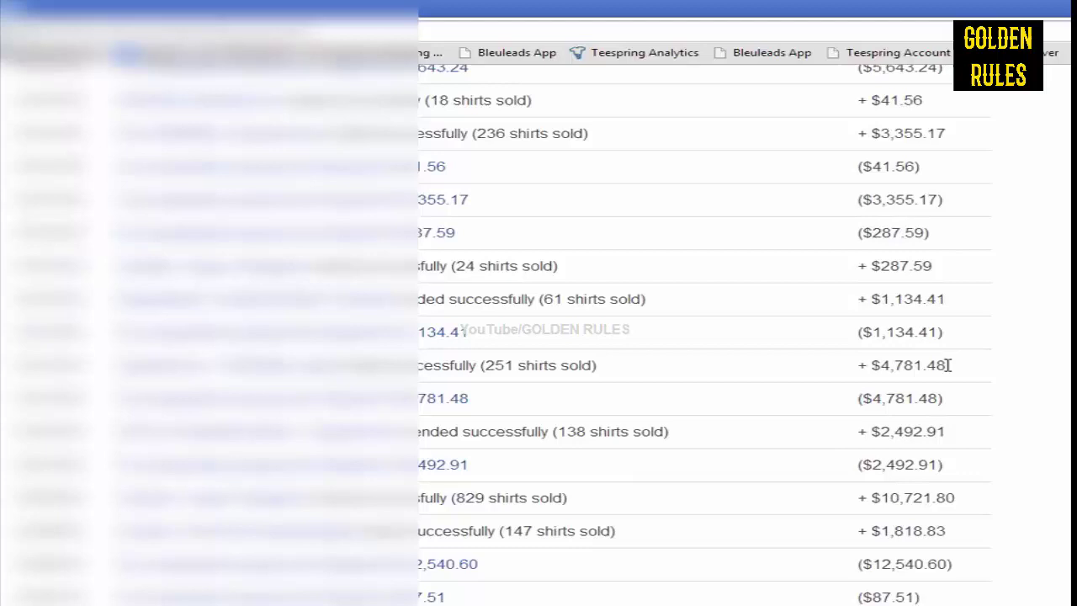
{"action": "left_click_drag", "start_coordinate": [953, 372], "coordinate": [881, 367]}
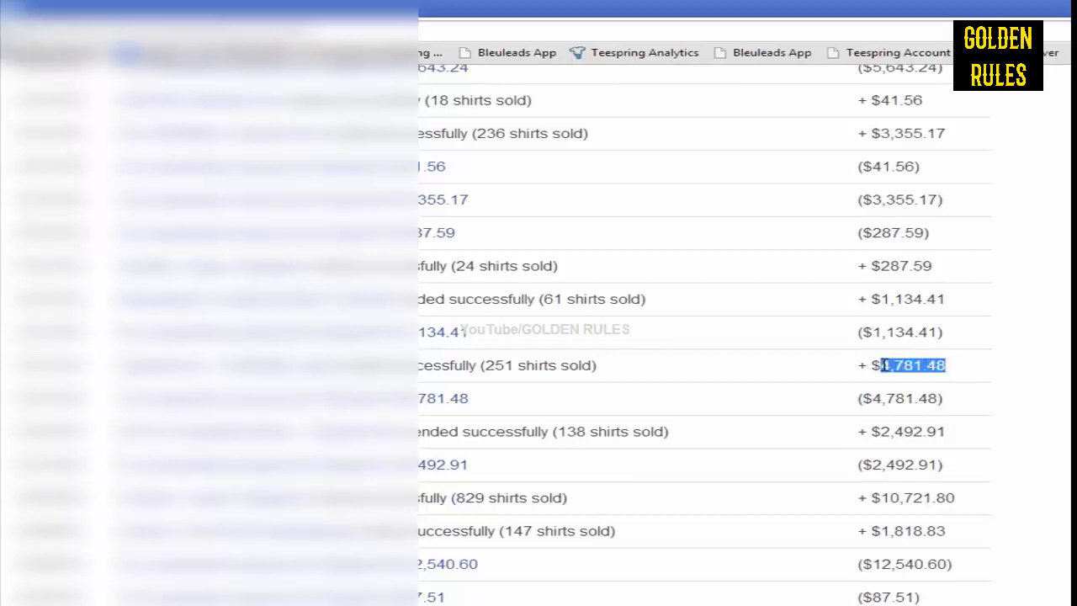
{"action": "left_click", "coordinate": [951, 383]}
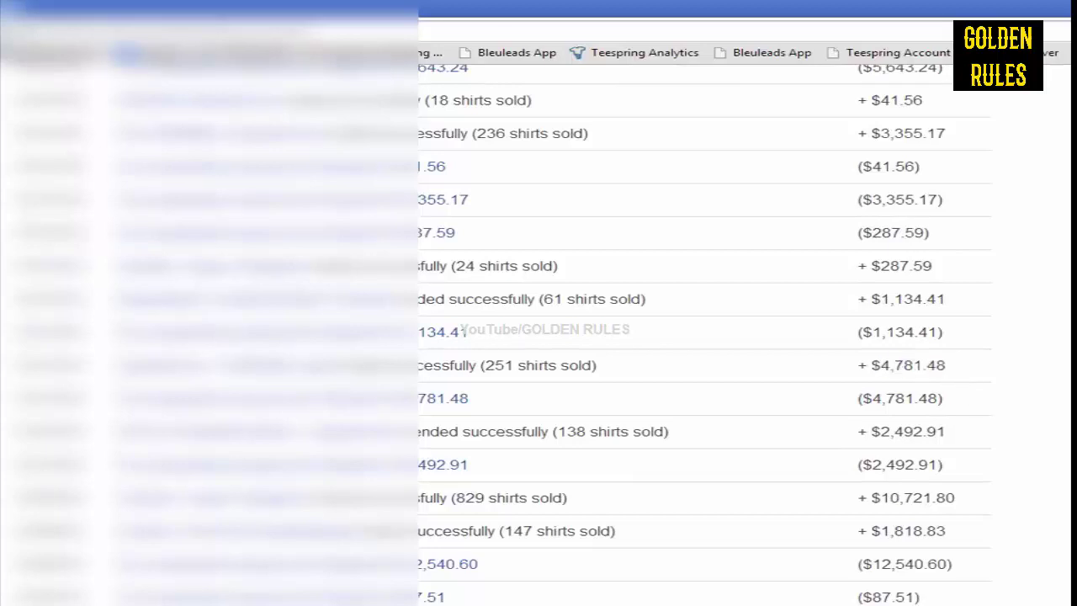
{"action": "scroll", "coordinate": [538, 336], "scroll_direction": "up", "scroll_amount": 1}
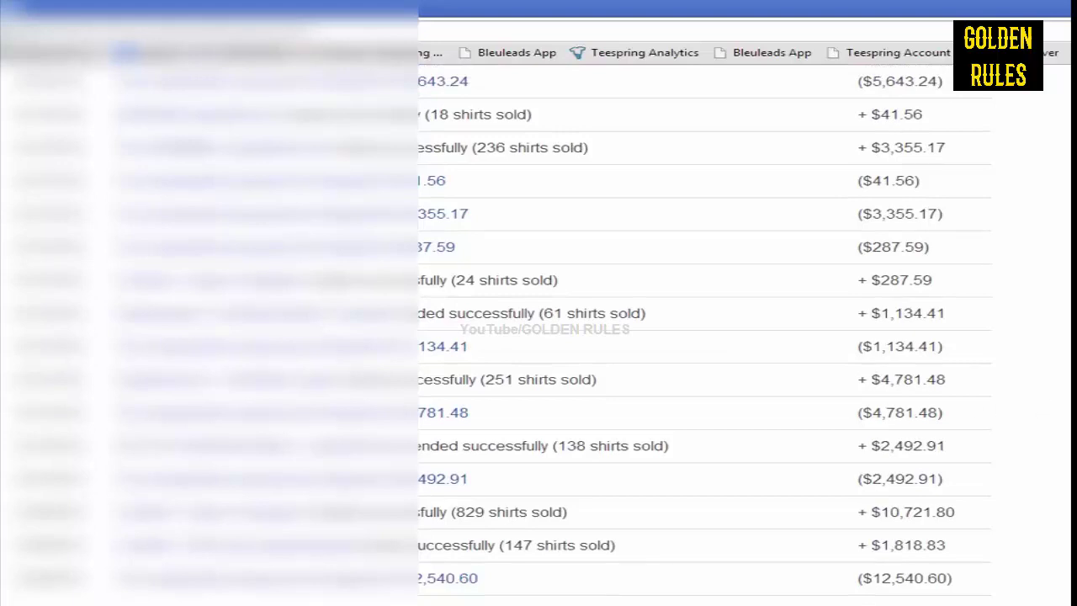
{"action": "scroll", "coordinate": [538, 336], "scroll_direction": "up", "scroll_amount": 5}
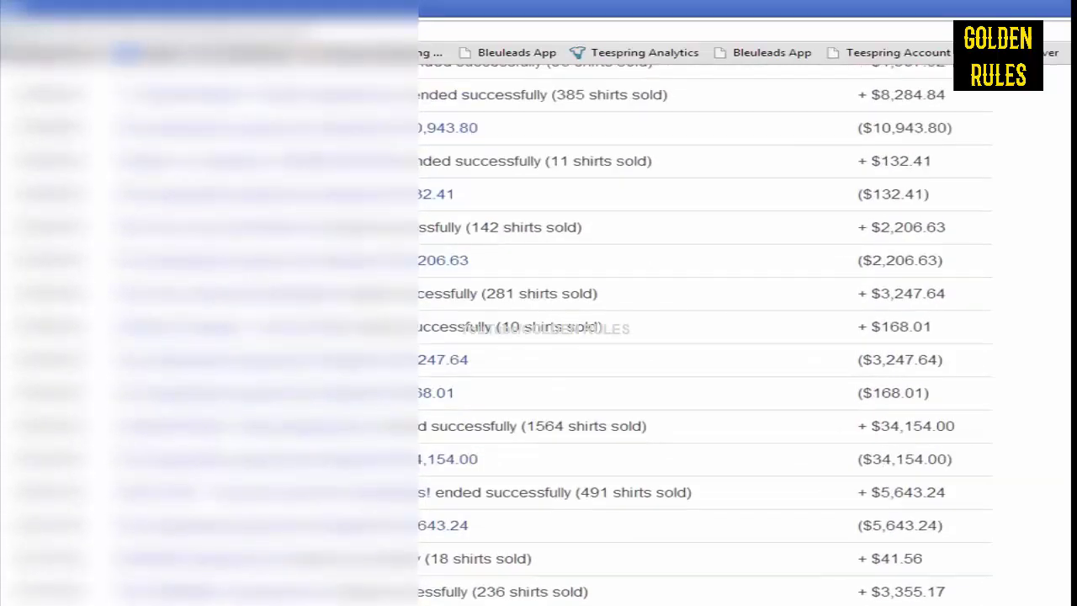
{"action": "scroll", "coordinate": [538, 337], "scroll_direction": "up", "scroll_amount": 6}
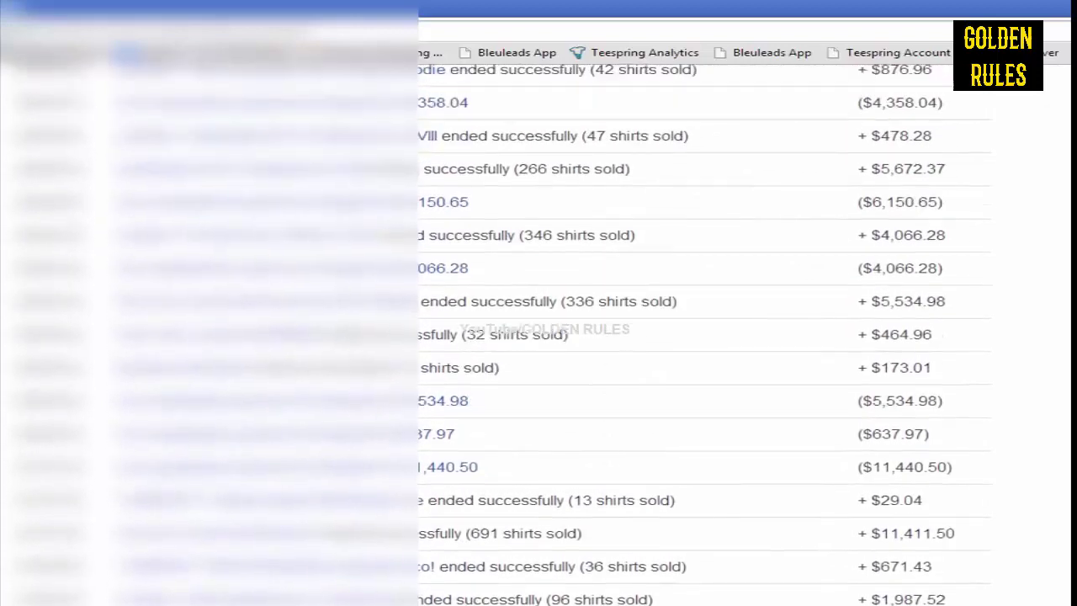
{"action": "scroll", "coordinate": [538, 337], "scroll_direction": "up", "scroll_amount": 14}
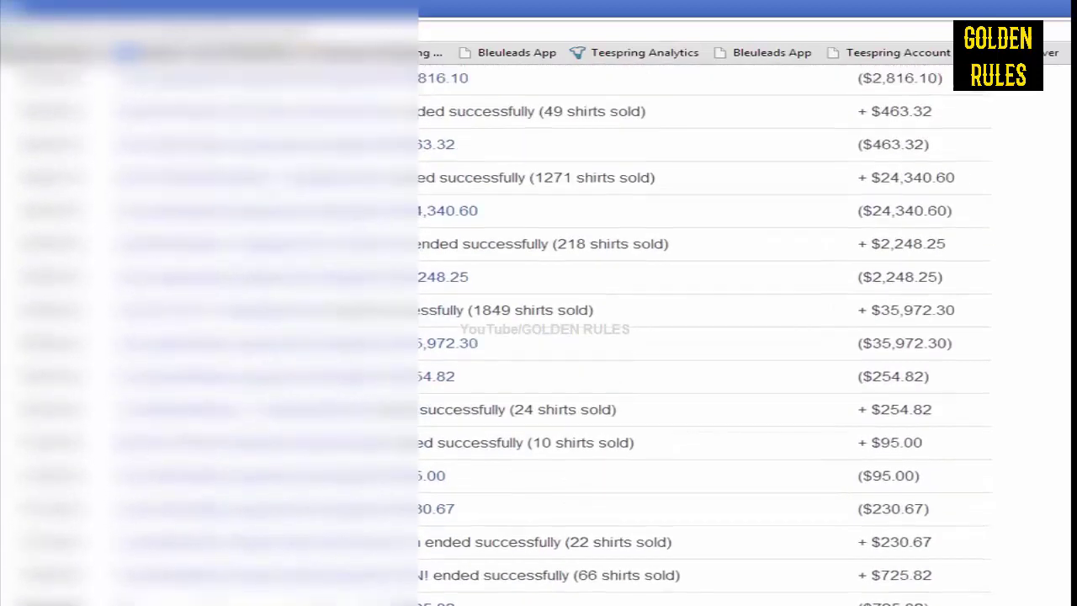
{"action": "scroll", "coordinate": [538, 337], "scroll_direction": "up", "scroll_amount": 15}
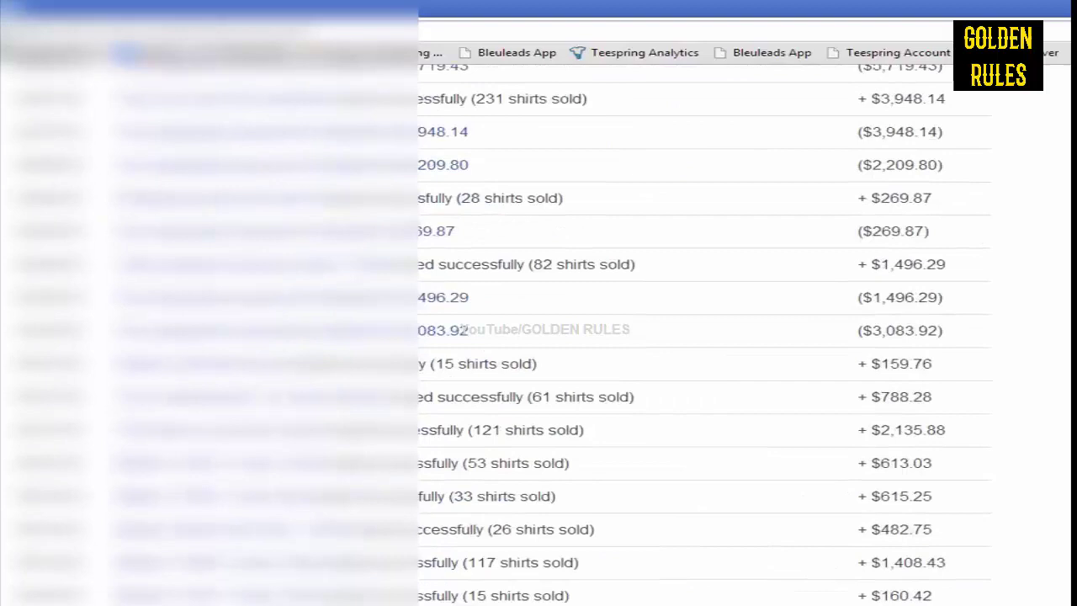
{"action": "scroll", "coordinate": [539, 336], "scroll_direction": "up", "scroll_amount": 4}
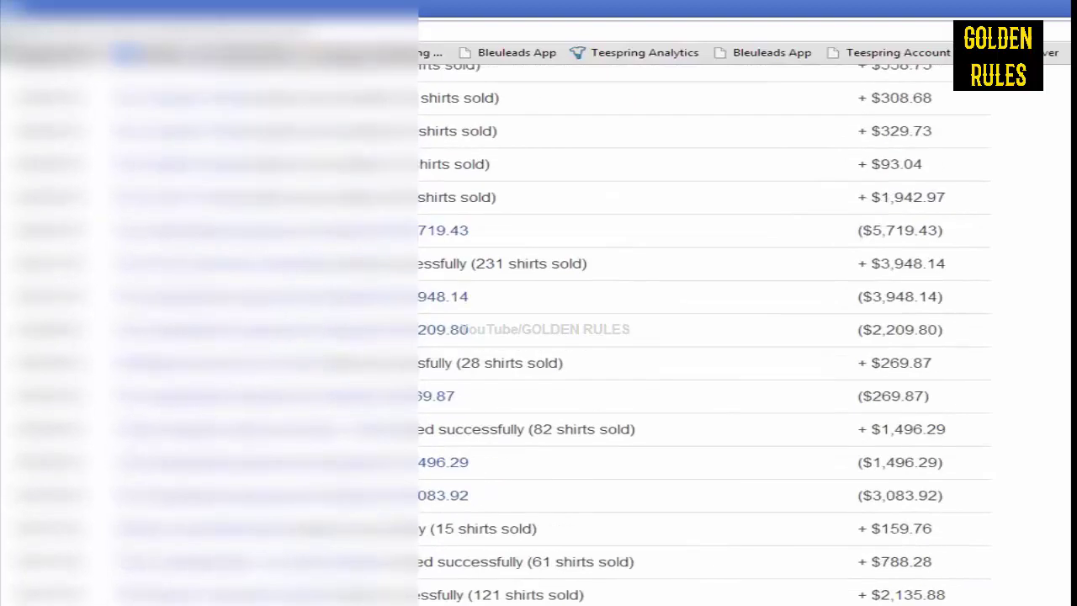
{"action": "scroll", "coordinate": [538, 336], "scroll_direction": "up", "scroll_amount": 12}
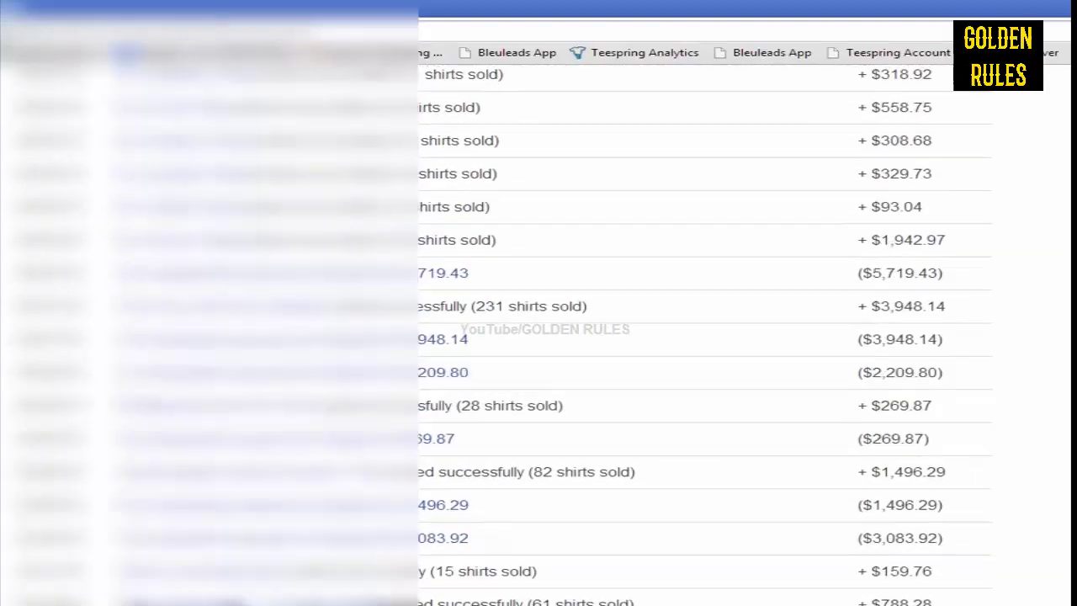
{"action": "scroll", "coordinate": [539, 337], "scroll_direction": "down", "scroll_amount": 4}
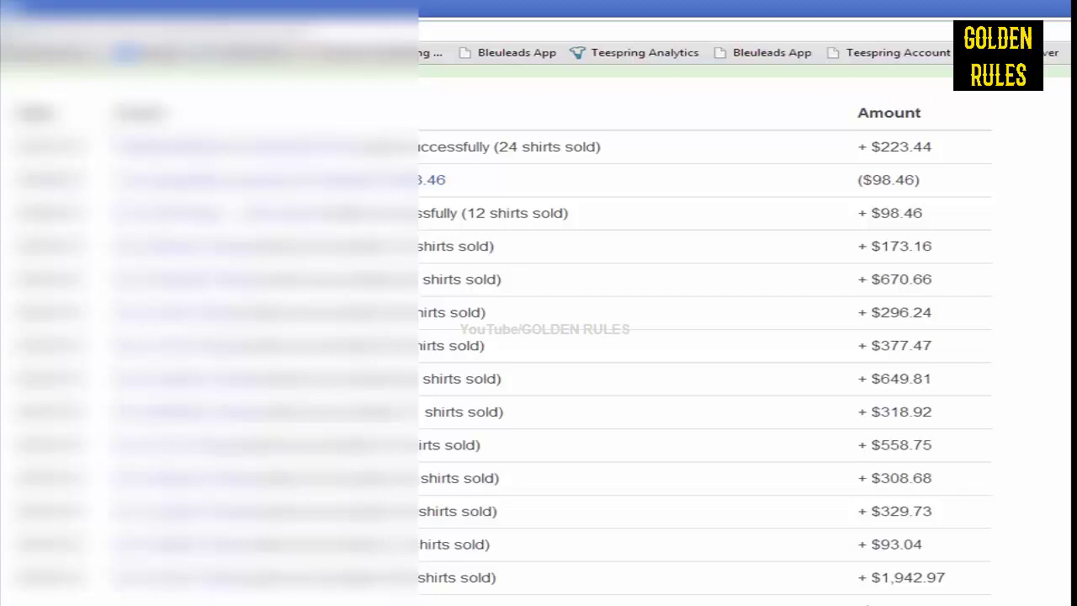
{"action": "scroll", "coordinate": [579, 332], "scroll_direction": "down", "scroll_amount": 20}
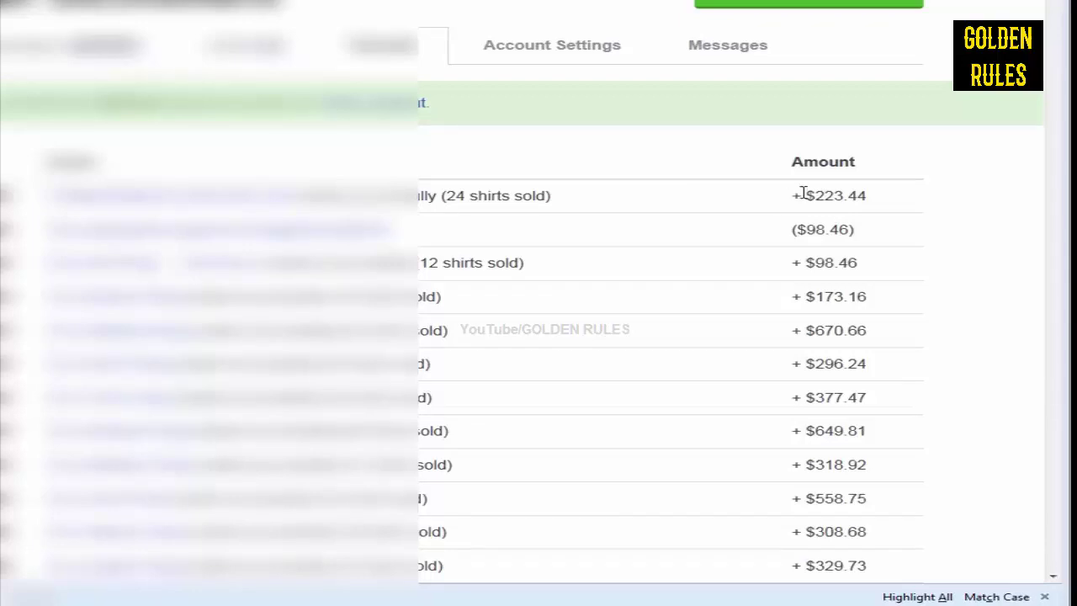
Step: Select the Amount column cells starting at + $223.44 and copy them
{"action": "left_click_drag", "start_coordinate": [795, 196], "coordinate": [866, 364]}
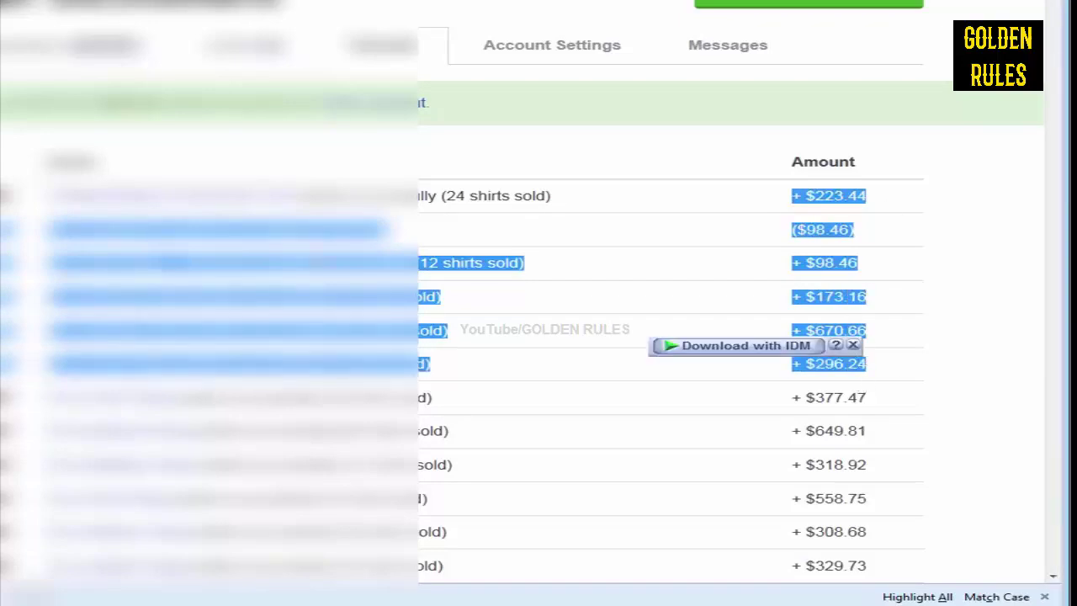
{"action": "left_click", "coordinate": [808, 281]}
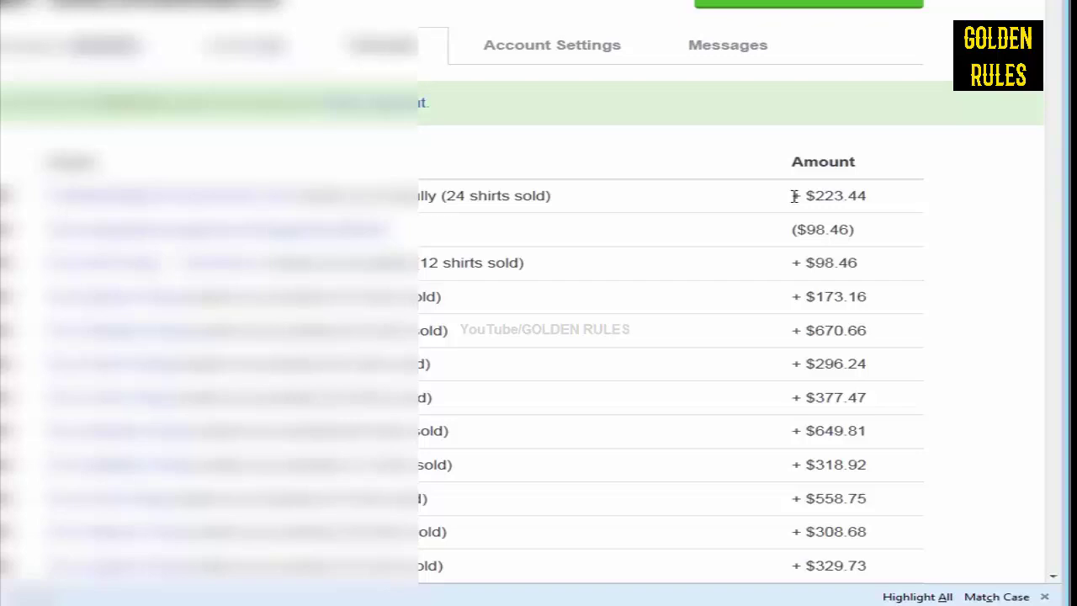
{"action": "left_click_drag", "start_coordinate": [790, 202], "coordinate": [839, 292]}
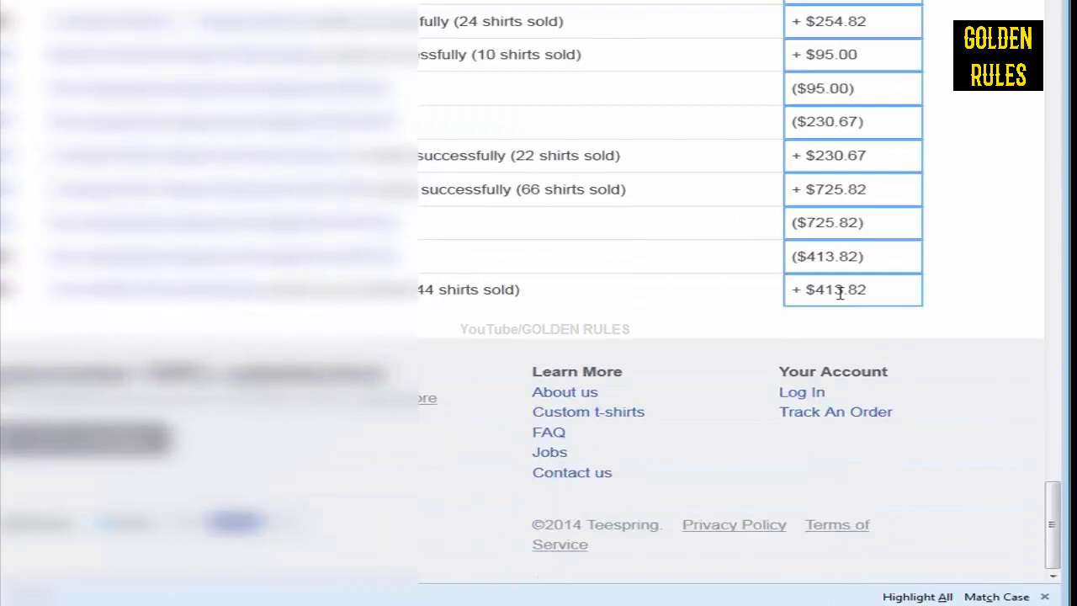
{"action": "right_click", "coordinate": [839, 292]}
{"action": "left_click", "coordinate": [889, 306]}
Step: Select the final + $413.82 value at the bottom of the Amount column
{"action": "left_click", "coordinate": [855, 288]}
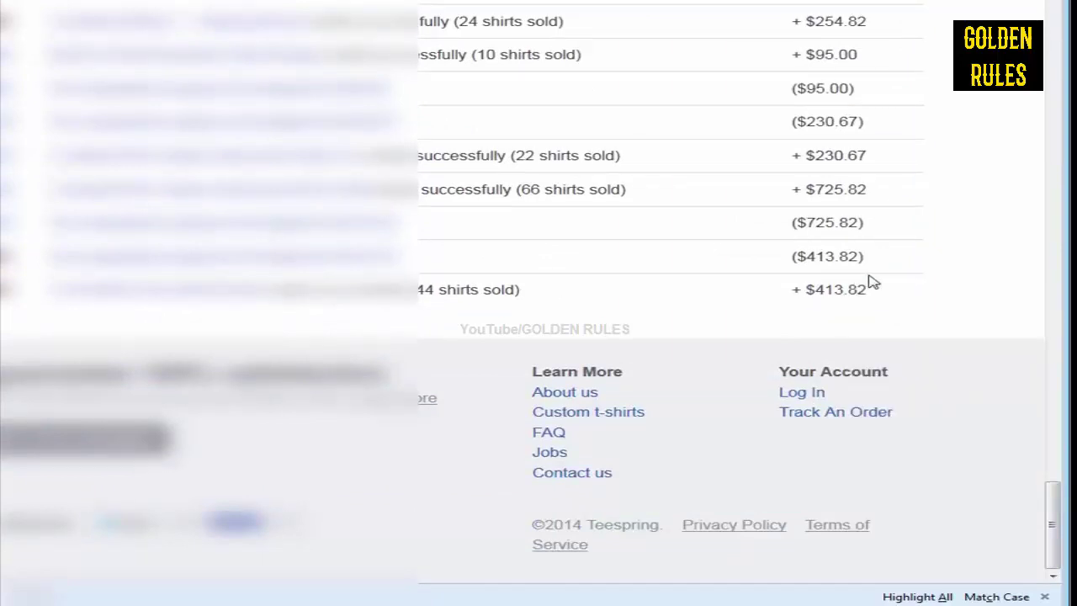
{"action": "left_click_drag", "start_coordinate": [868, 265], "coordinate": [791, 261]}
{"action": "left_click_drag", "start_coordinate": [868, 291], "coordinate": [793, 289]}
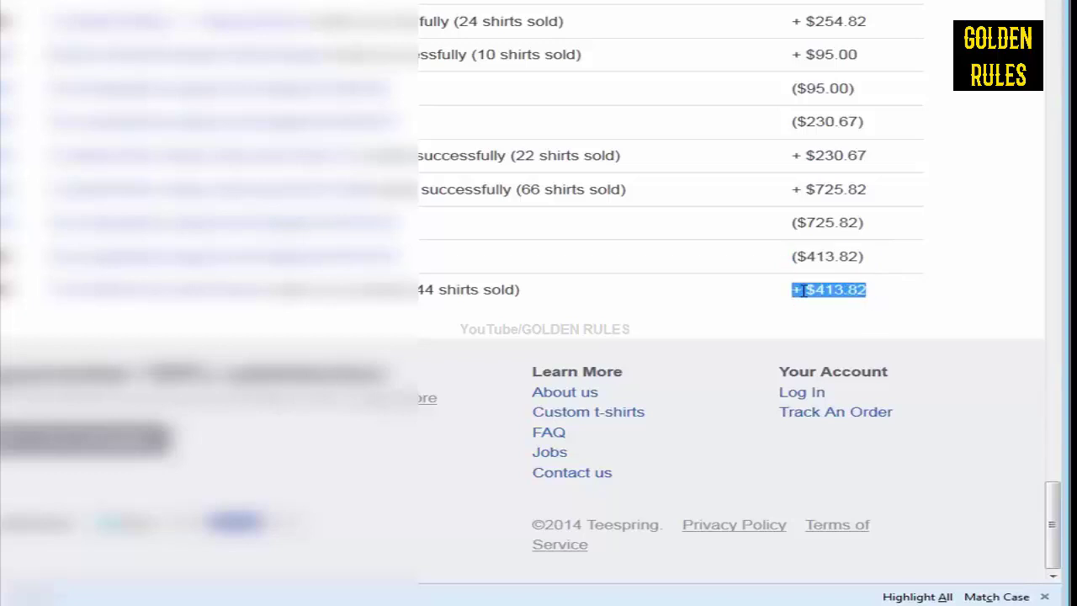
{"action": "left_click", "coordinate": [848, 289]}
{"action": "left_click_drag", "start_coordinate": [872, 297], "coordinate": [795, 290]}
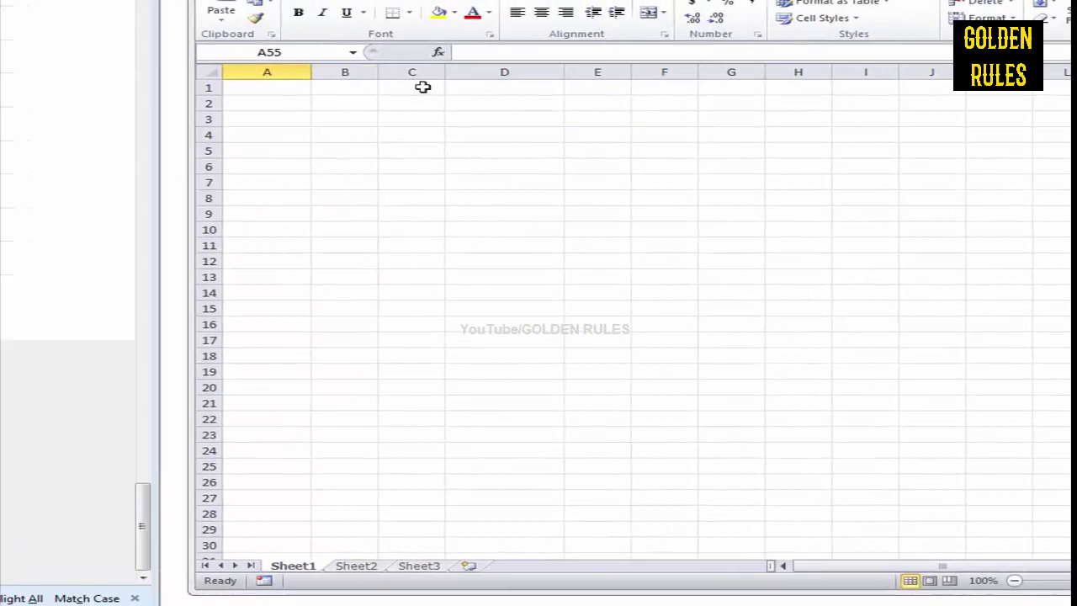
Step: Paste the payout amounts from A1 down, check values in A2 and A5, then select column A
{"action": "left_click", "coordinate": [287, 84]}
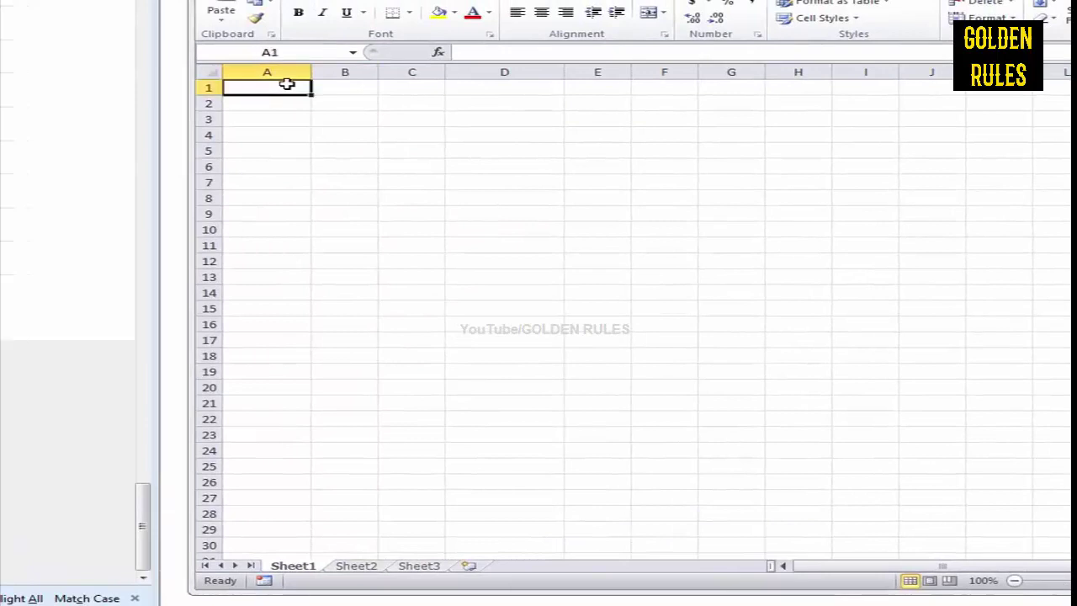
{"action": "right_click", "coordinate": [276, 88]}
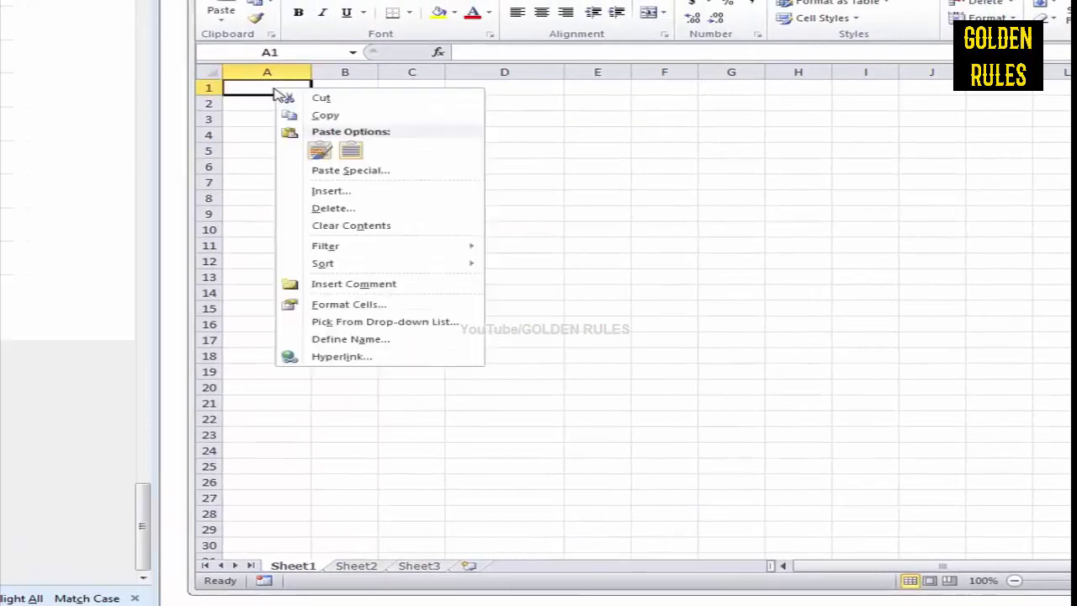
{"action": "left_click", "coordinate": [364, 153]}
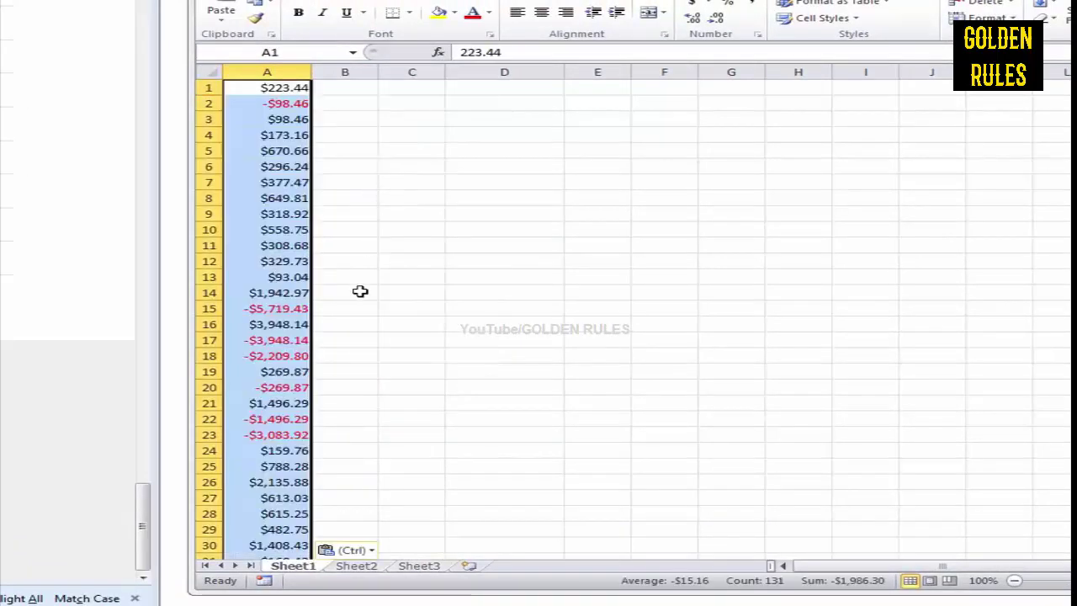
{"action": "left_click", "coordinate": [295, 104]}
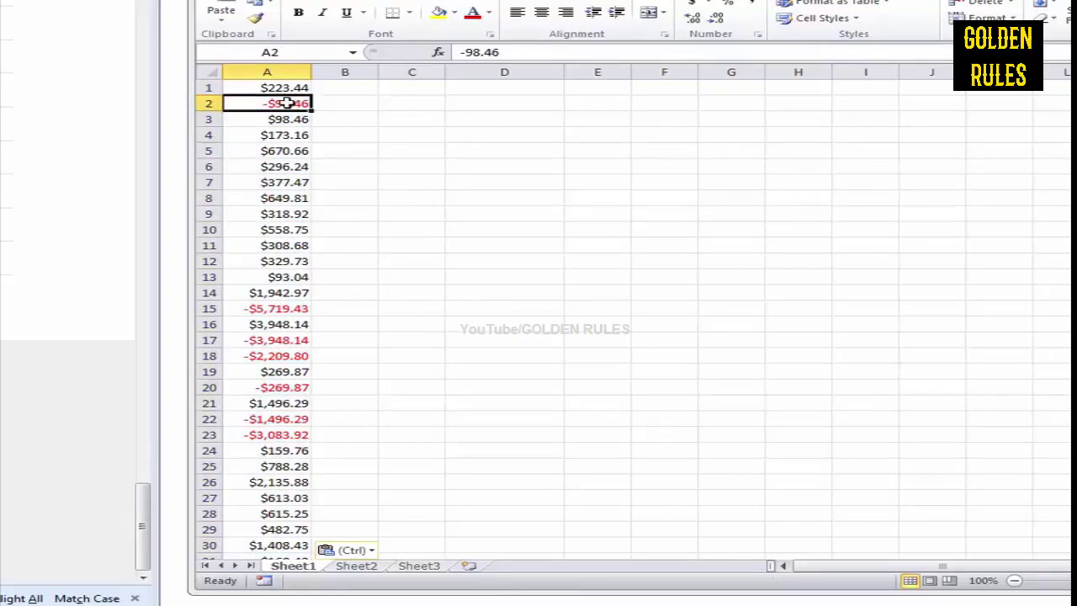
{"action": "left_click", "coordinate": [294, 148]}
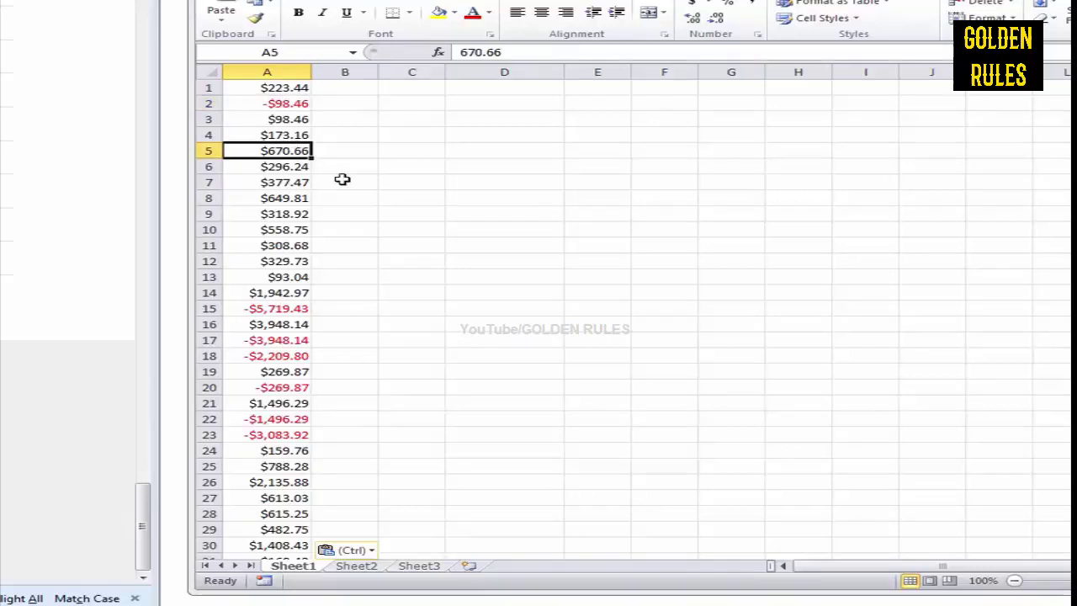
{"action": "left_click", "coordinate": [287, 73]}
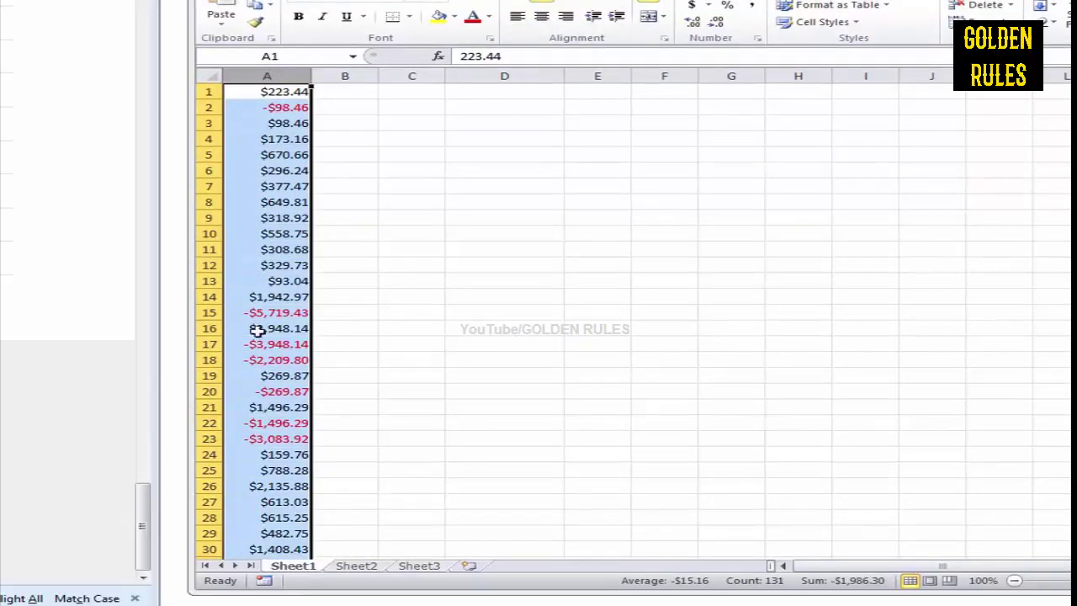
{"action": "left_click_drag", "start_coordinate": [909, 0], "coordinate": [771, 0]}
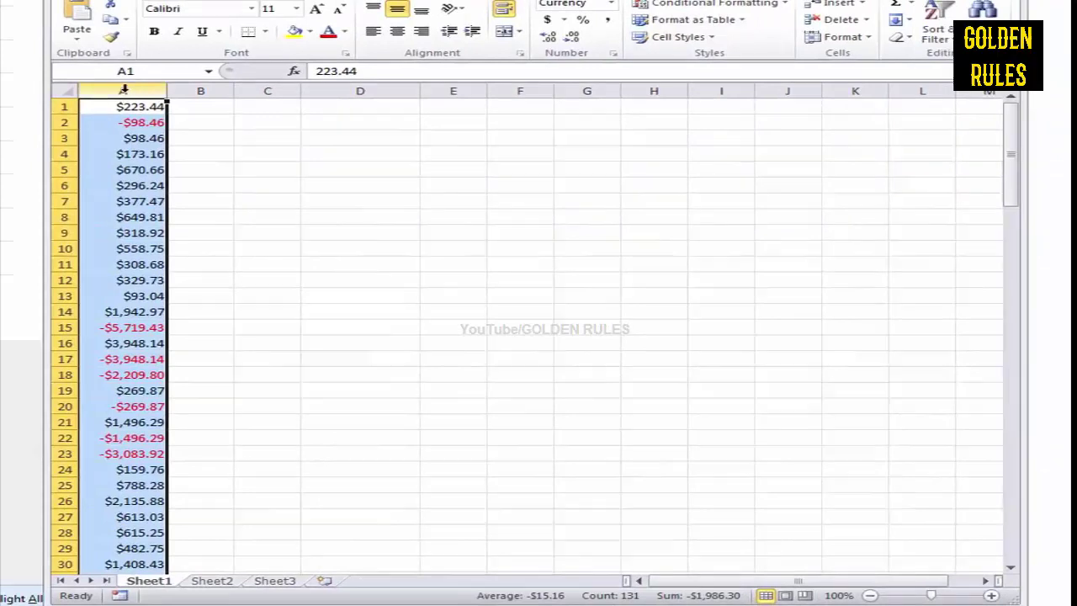
Step: Sort column A largest to smallest and select the negative amounts A80:A131
{"action": "left_click", "coordinate": [938, 38]}
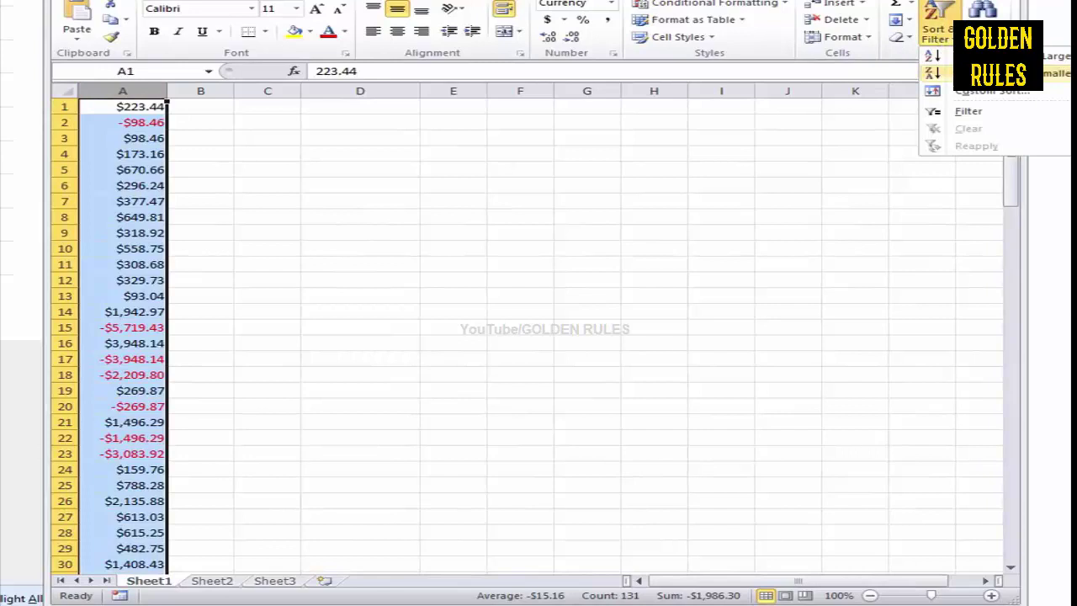
{"action": "left_click", "coordinate": [935, 73]}
{"action": "scroll", "coordinate": [227, 270], "scroll_direction": "down", "scroll_amount": 20}
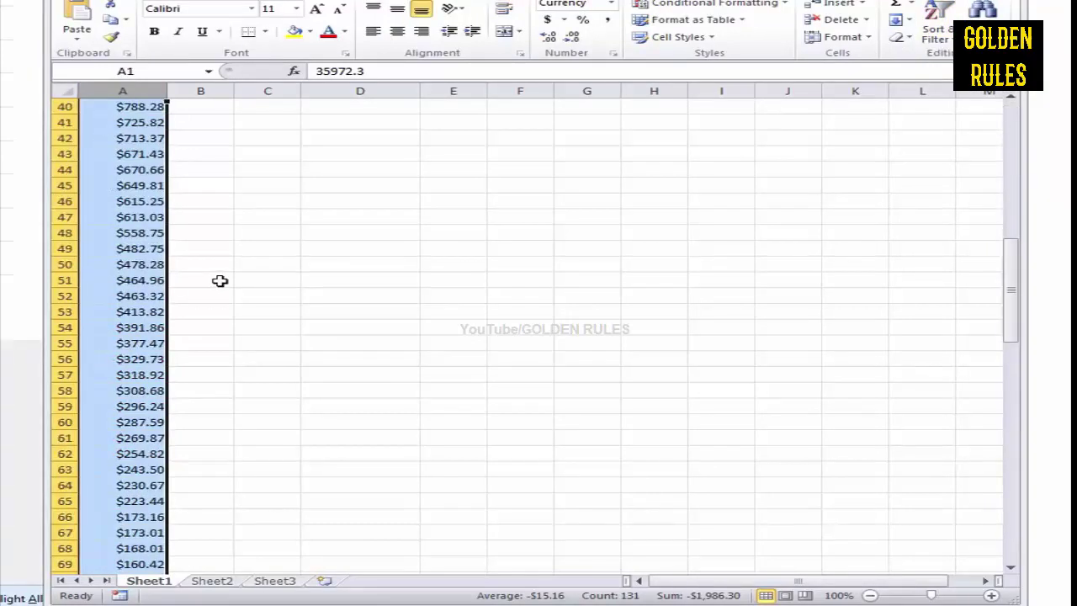
{"action": "left_click", "coordinate": [142, 311]}
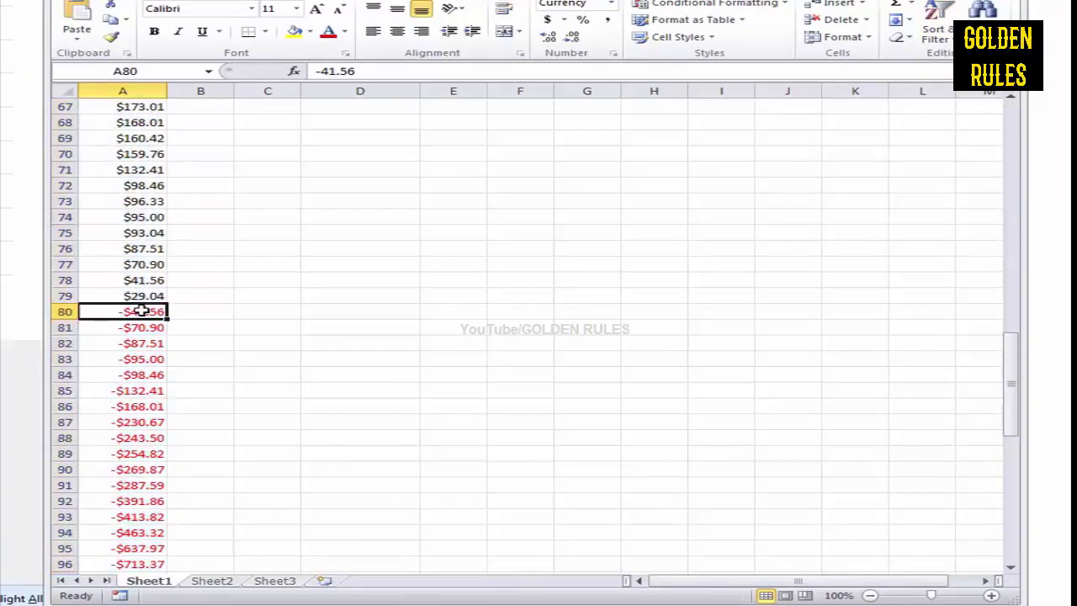
{"action": "scroll", "coordinate": [141, 311], "scroll_direction": "down", "scroll_amount": 7}
{"action": "scroll", "coordinate": [142, 307], "scroll_direction": "up", "scroll_amount": 3}
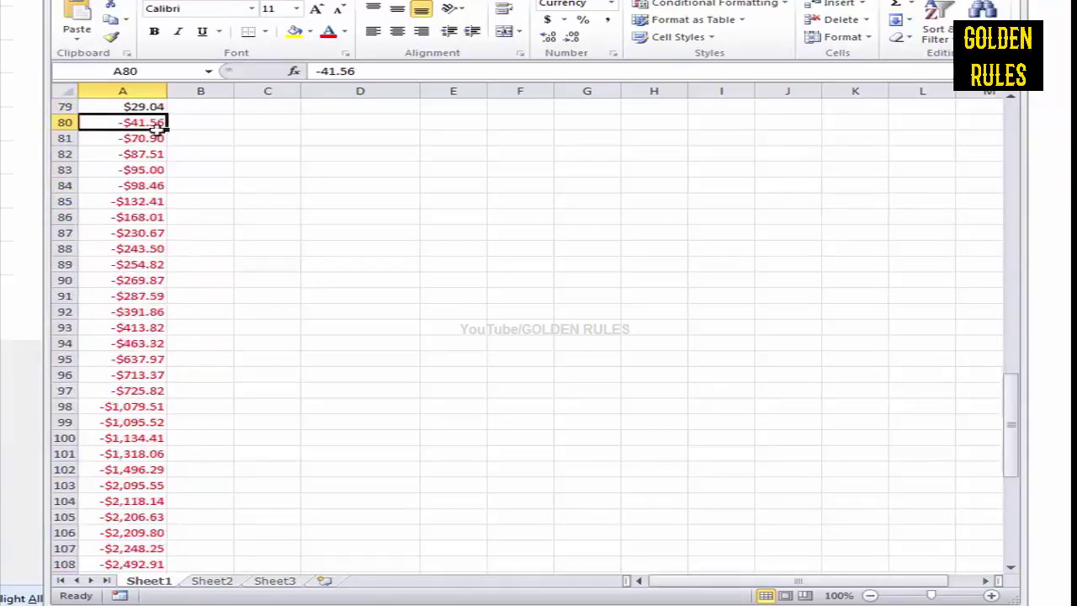
{"action": "scroll", "coordinate": [160, 195], "scroll_direction": "down", "scroll_amount": 11}
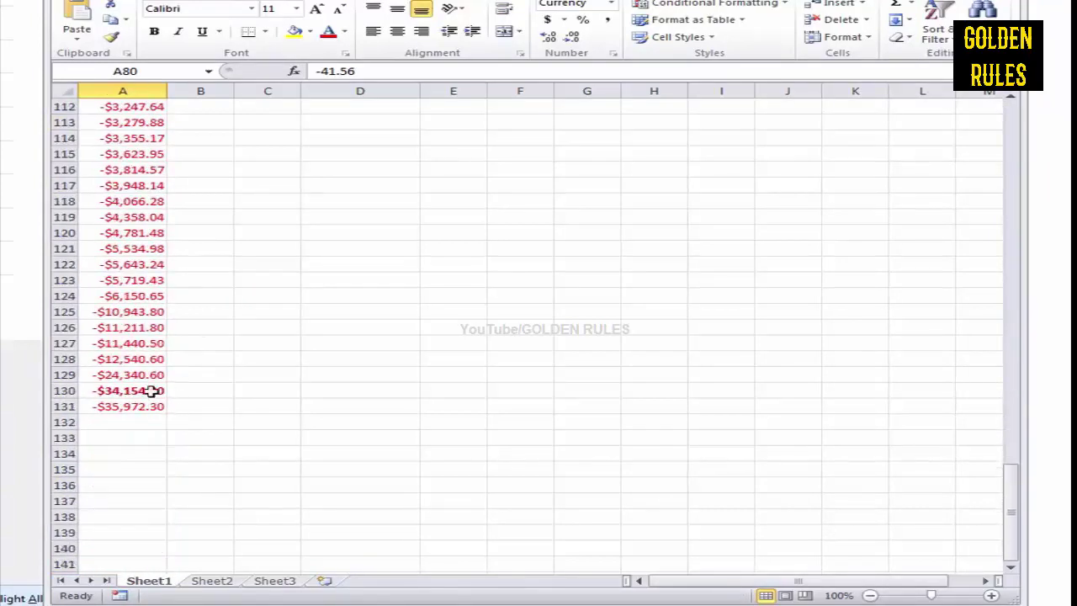
{"action": "left_click", "coordinate": [126, 405], "text": "shift"}
Step: Drag the negative block into column B so it starts at B1
{"action": "scroll", "coordinate": [392, 303], "scroll_direction": "up", "scroll_amount": 17}
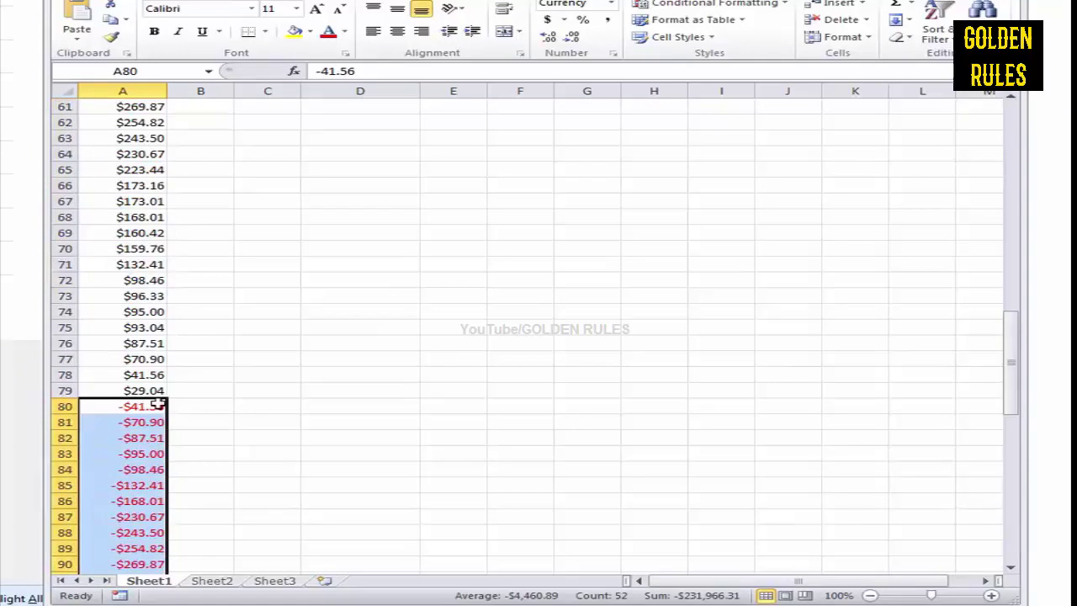
{"action": "left_click_drag", "start_coordinate": [168, 404], "coordinate": [223, 107]}
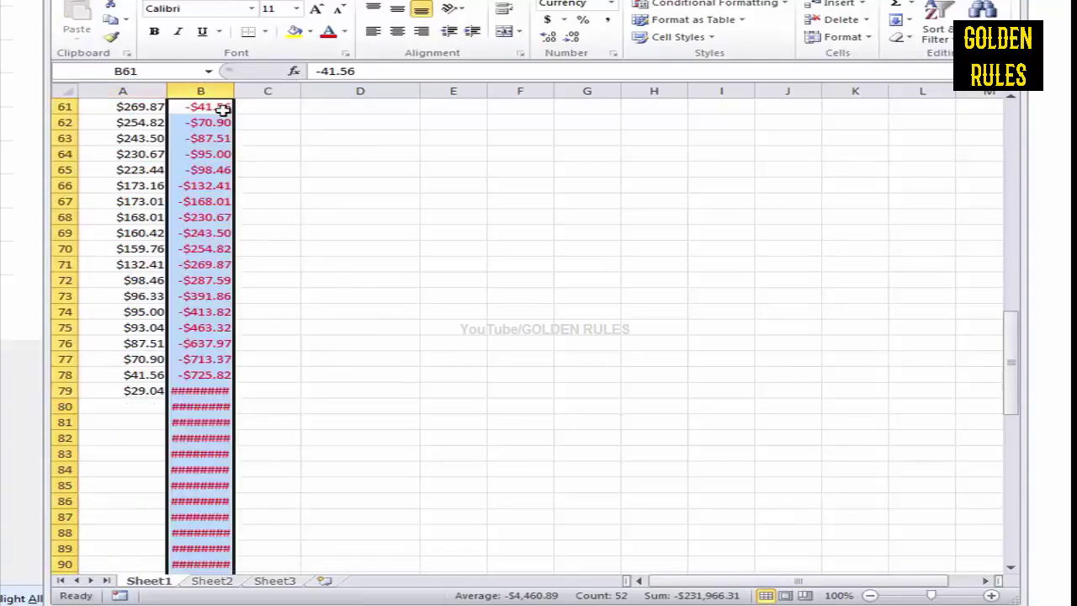
{"action": "scroll", "coordinate": [329, 166], "scroll_direction": "up", "scroll_amount": 8}
{"action": "left_click_drag", "start_coordinate": [237, 491], "coordinate": [195, 106]}
Step: Select column A and apply AutoSum
{"action": "left_click", "coordinate": [129, 91]}
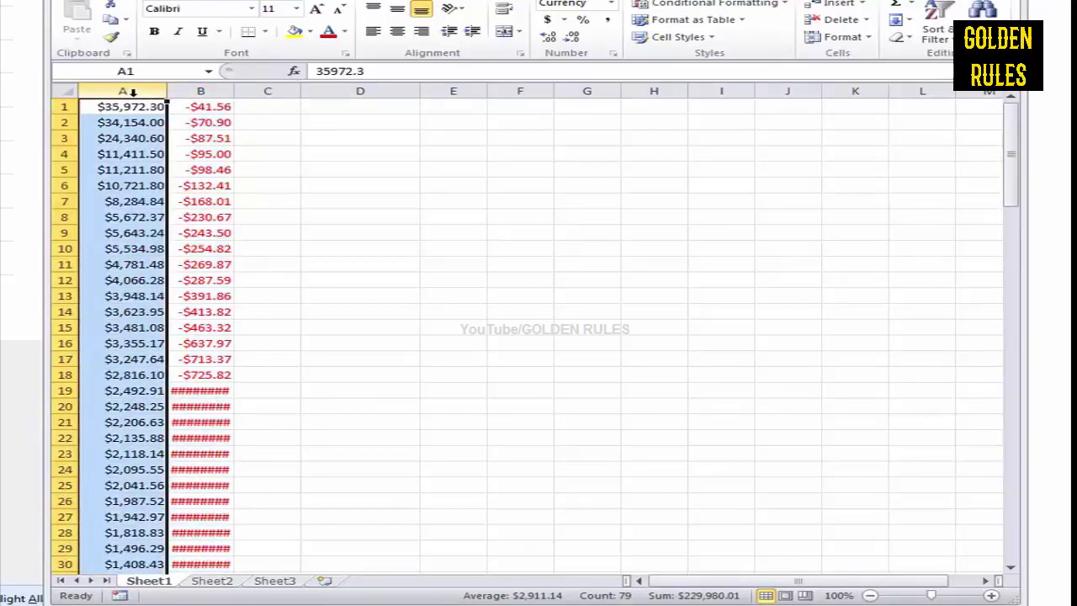
{"action": "left_click", "coordinate": [897, 7]}
{"action": "scroll", "coordinate": [302, 429], "scroll_direction": "down", "scroll_amount": 17}
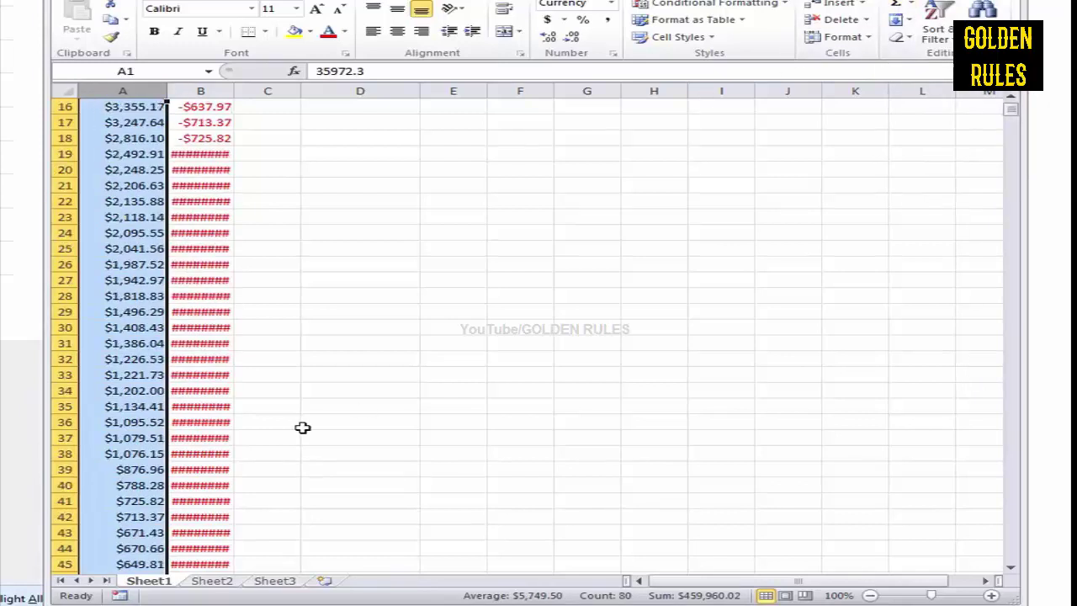
{"action": "scroll", "coordinate": [303, 428], "scroll_direction": "down", "scroll_amount": 4}
{"action": "scroll", "coordinate": [302, 428], "scroll_direction": "up", "scroll_amount": 20}
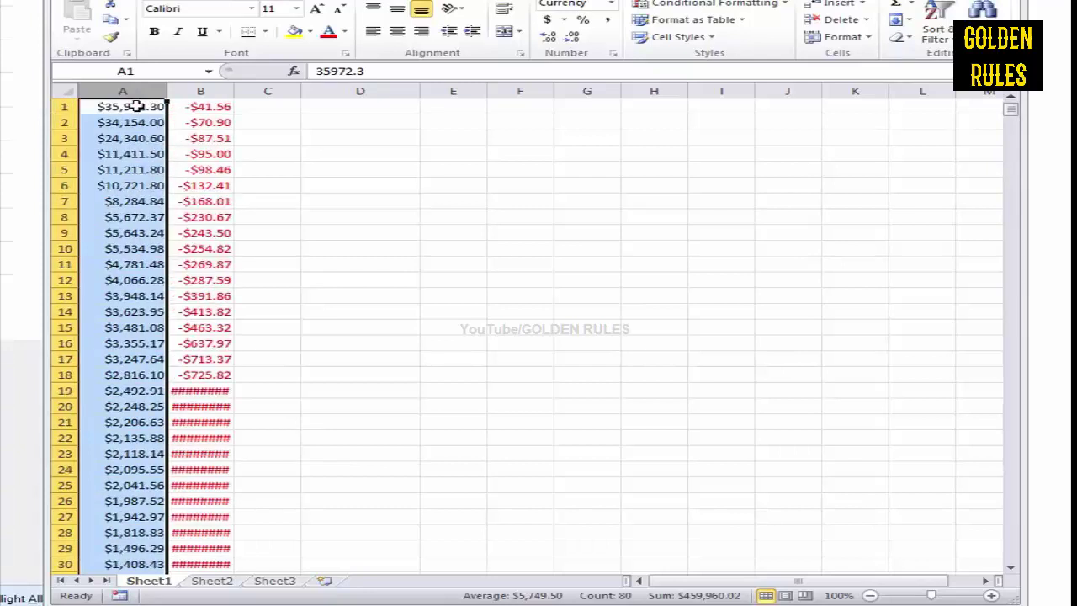
Step: AutoSum A1:A79 so A80 shows the positive total $229,980.01
{"action": "left_click", "coordinate": [151, 106]}
{"action": "scroll", "coordinate": [140, 328], "scroll_direction": "down", "scroll_amount": 12}
{"action": "scroll", "coordinate": [137, 328], "scroll_direction": "down", "scroll_amount": 9}
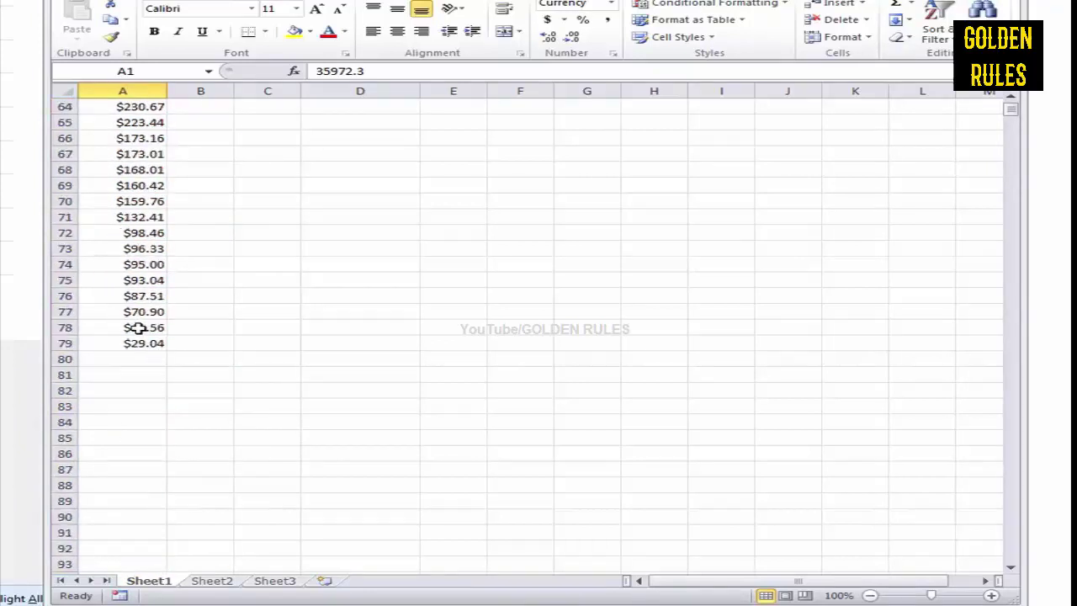
{"action": "left_click", "coordinate": [137, 340], "text": "shift"}
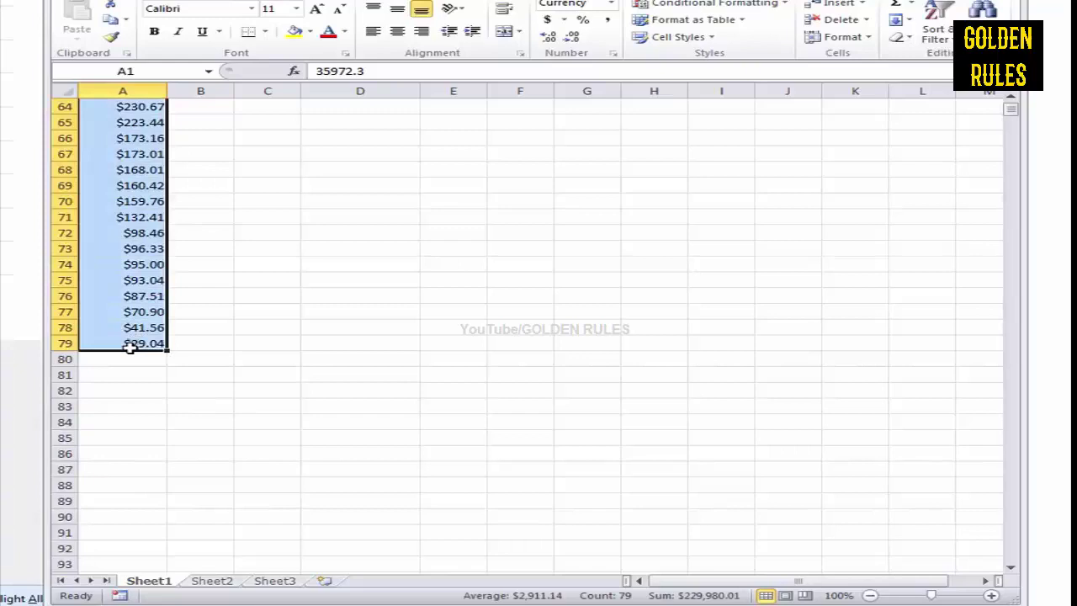
{"action": "left_click", "coordinate": [897, 5]}
{"action": "scroll", "coordinate": [395, 435], "scroll_direction": "down", "scroll_amount": 14}
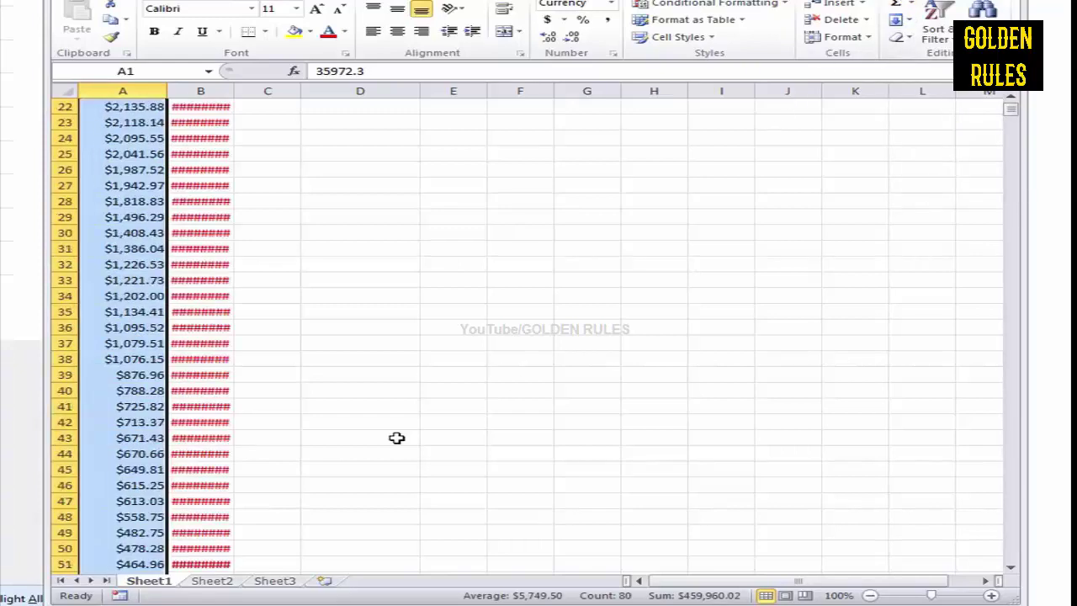
{"action": "scroll", "coordinate": [395, 432], "scroll_direction": "down", "scroll_amount": 7}
{"action": "left_click", "coordinate": [130, 362]}
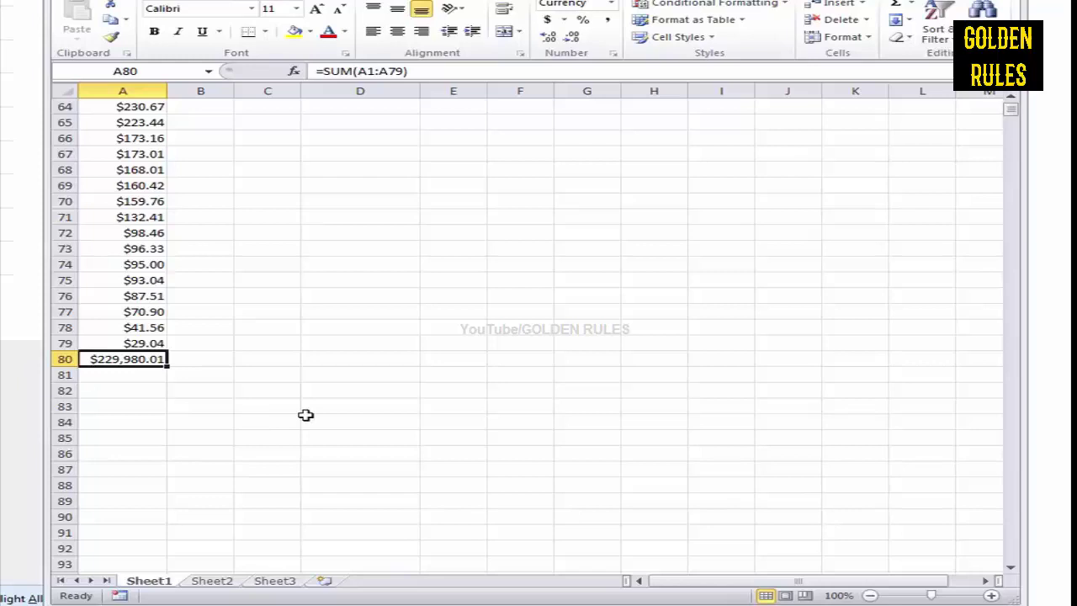
Step: Widen column B and AutoSum the negative payouts B1:B52
{"action": "scroll", "coordinate": [348, 376], "scroll_direction": "up", "scroll_amount": 20}
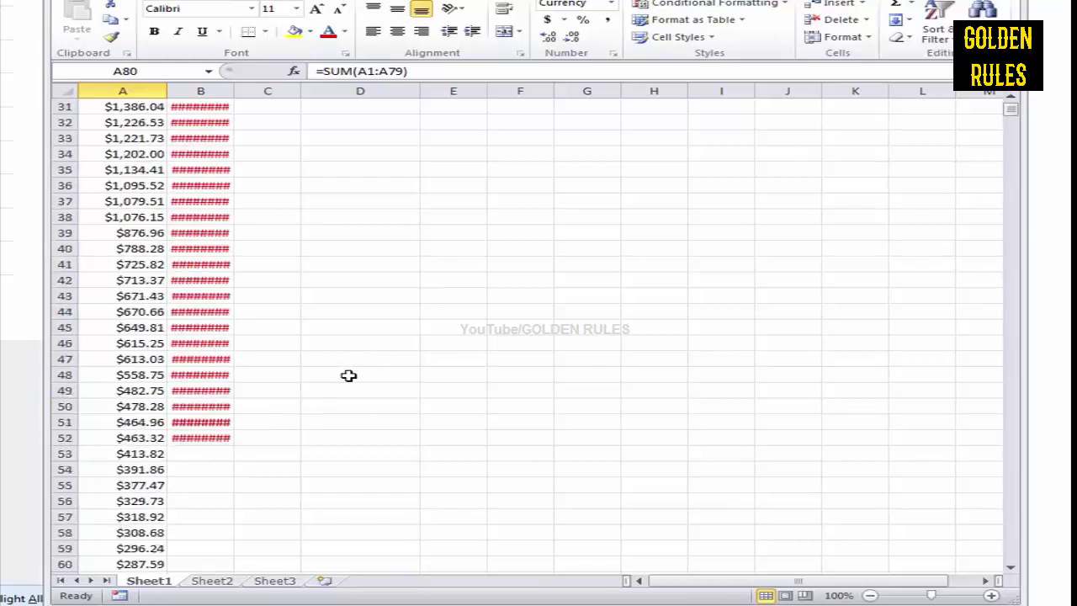
{"action": "double_click", "coordinate": [235, 90]}
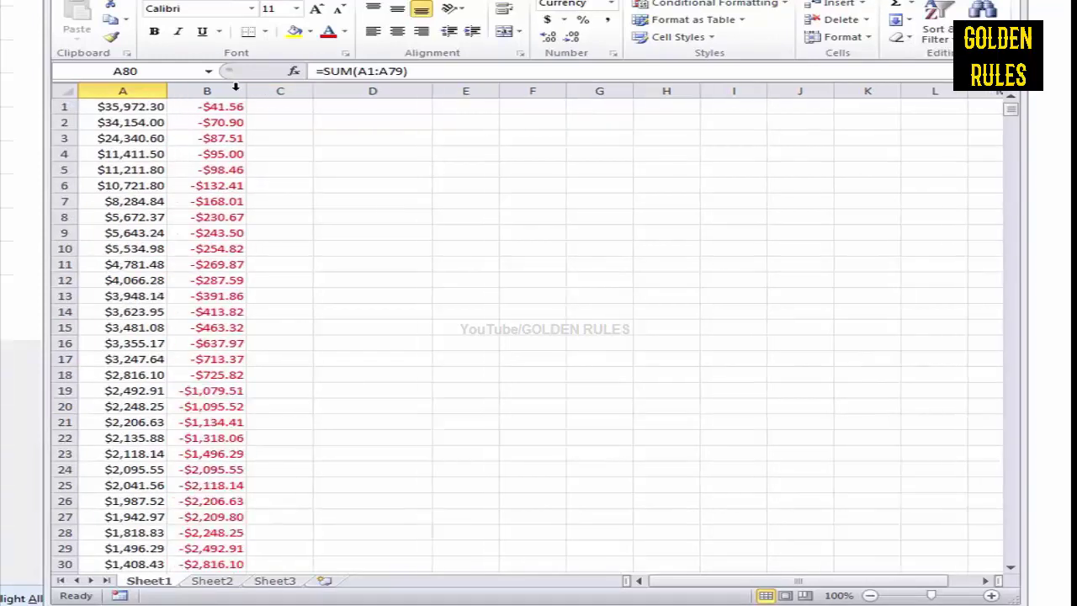
{"action": "left_click", "coordinate": [232, 105]}
{"action": "scroll", "coordinate": [224, 132], "scroll_direction": "down", "scroll_amount": 13}
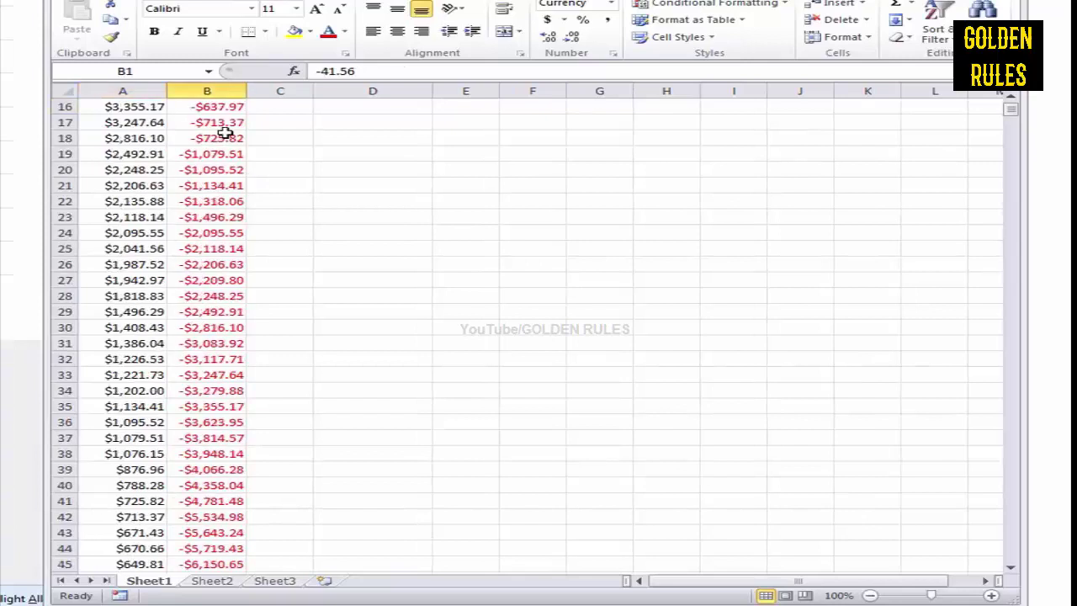
{"action": "left_click", "coordinate": [206, 296], "text": "shift"}
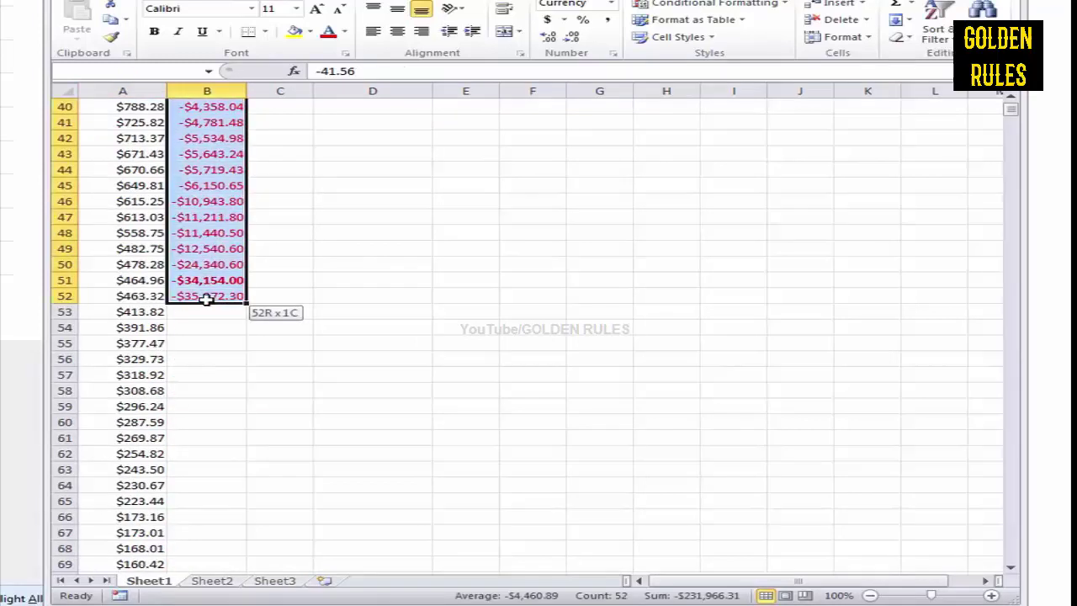
{"action": "left_click", "coordinate": [896, 6]}
Step: Autofit column B and check that B53 shows -$231,966.31
{"action": "scroll", "coordinate": [480, 328], "scroll_direction": "down", "scroll_amount": 15}
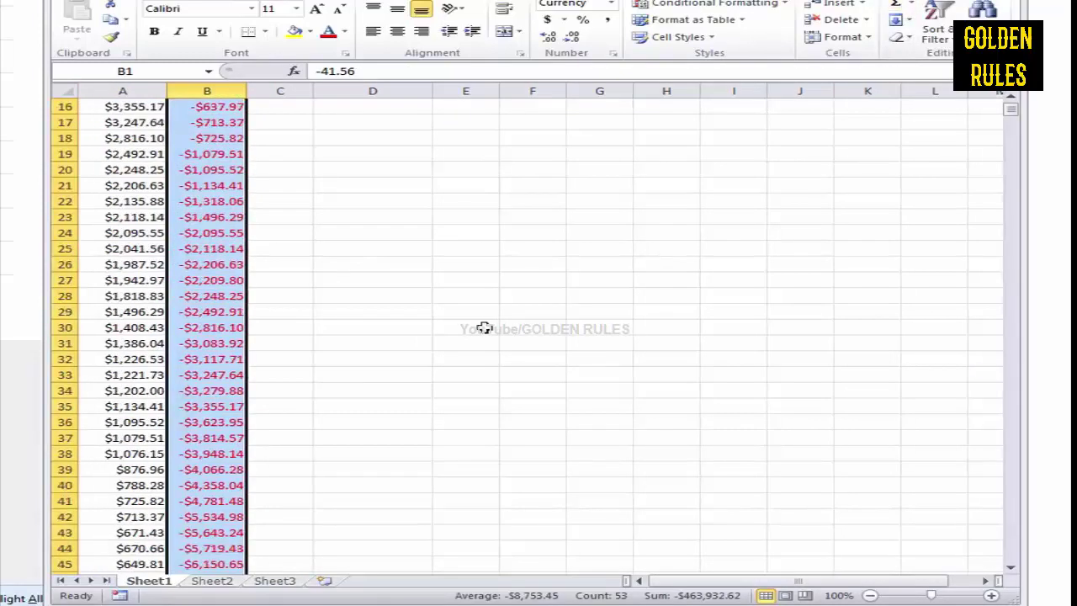
{"action": "double_click", "coordinate": [247, 90]}
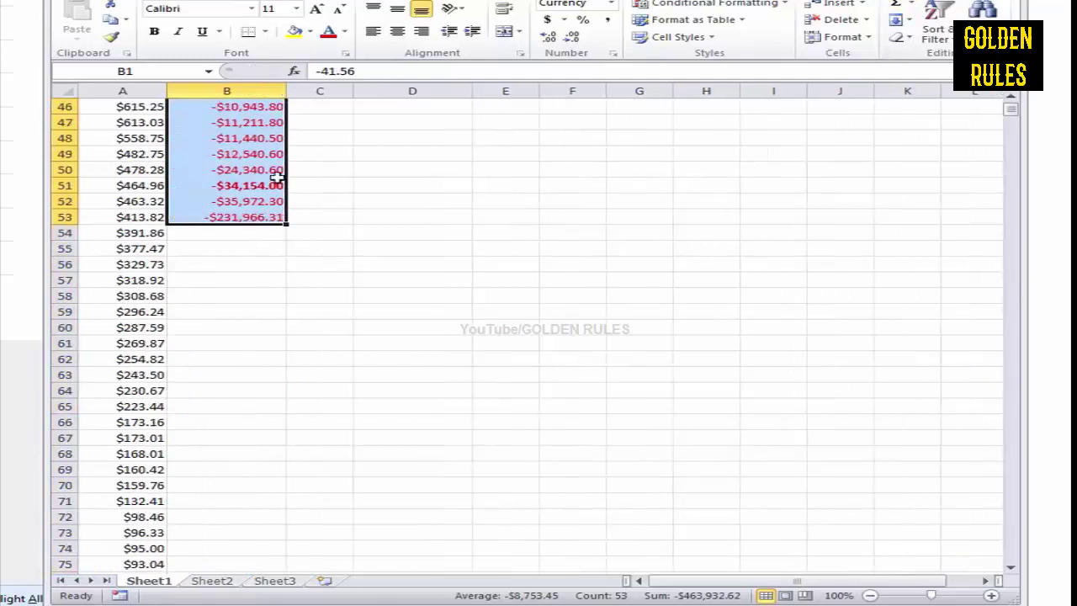
{"action": "left_click", "coordinate": [255, 217]}
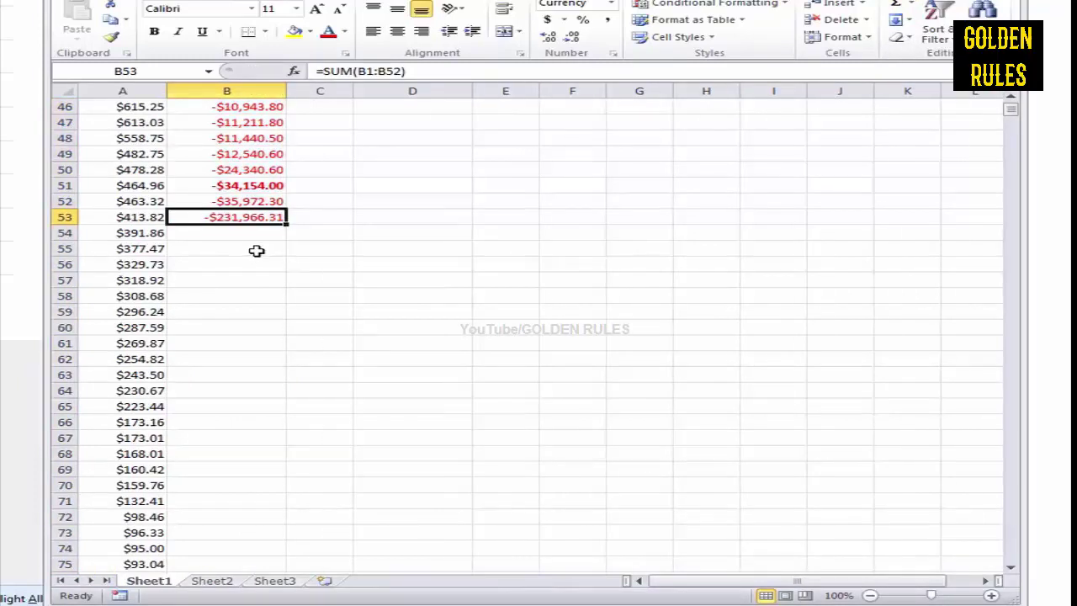
{"action": "scroll", "coordinate": [240, 238], "scroll_direction": "down", "scroll_amount": 6}
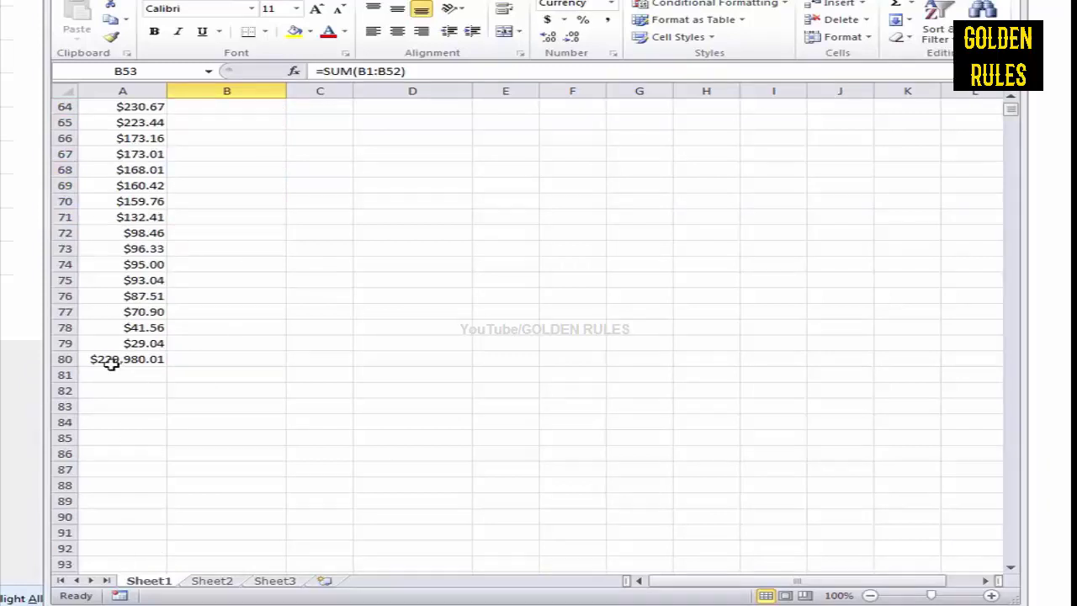
{"action": "scroll", "coordinate": [132, 359], "scroll_direction": "up", "scroll_amount": 4}
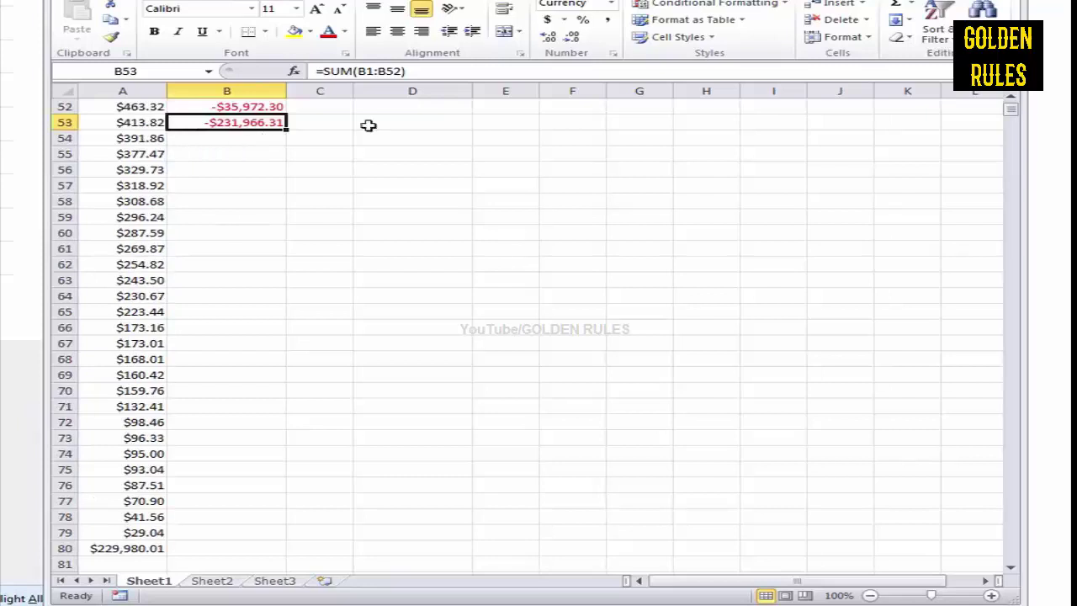
{"action": "scroll", "coordinate": [311, 216], "scroll_direction": "up", "scroll_amount": 2}
{"action": "scroll", "coordinate": [248, 287], "scroll_direction": "down", "scroll_amount": 1}
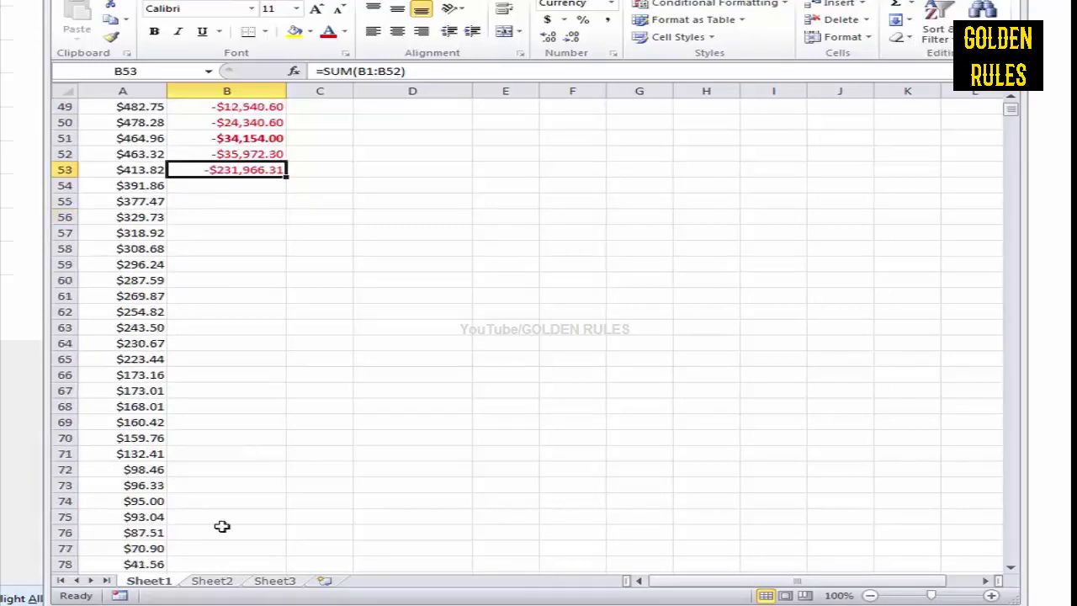
{"action": "scroll", "coordinate": [221, 526], "scroll_direction": "down", "scroll_amount": 1}
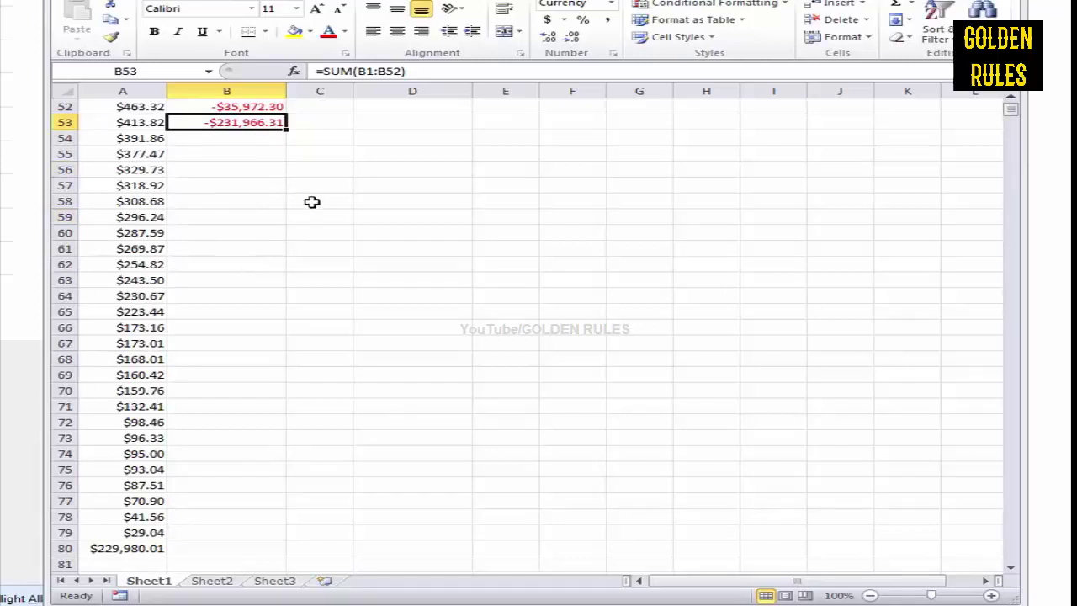
Step: Enter =B53-A80 in B56, then delete that result
{"action": "left_click", "coordinate": [241, 170]}
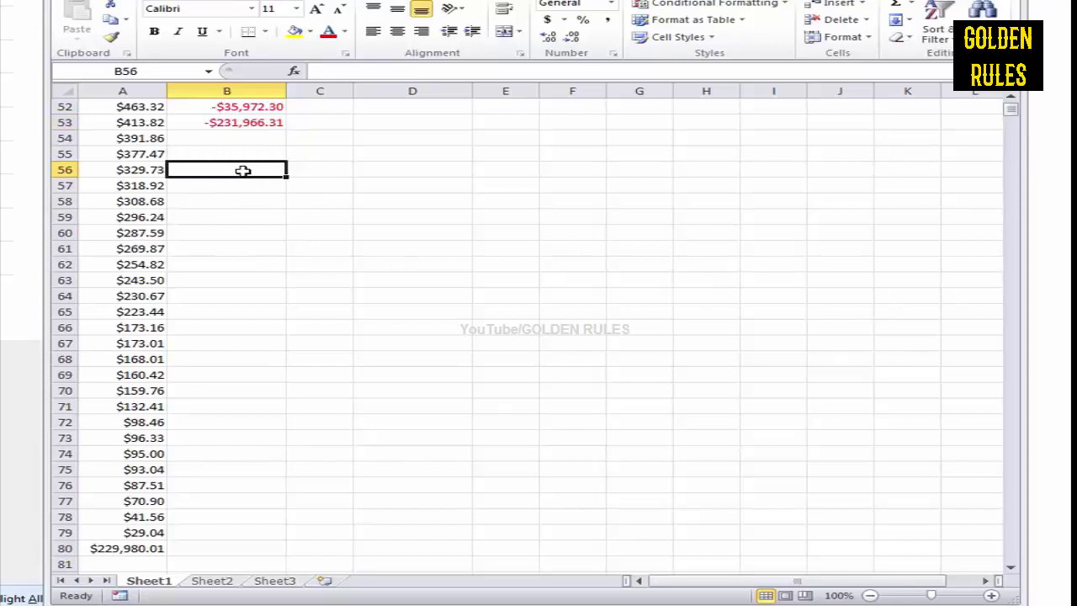
{"action": "left_click", "coordinate": [242, 123]}
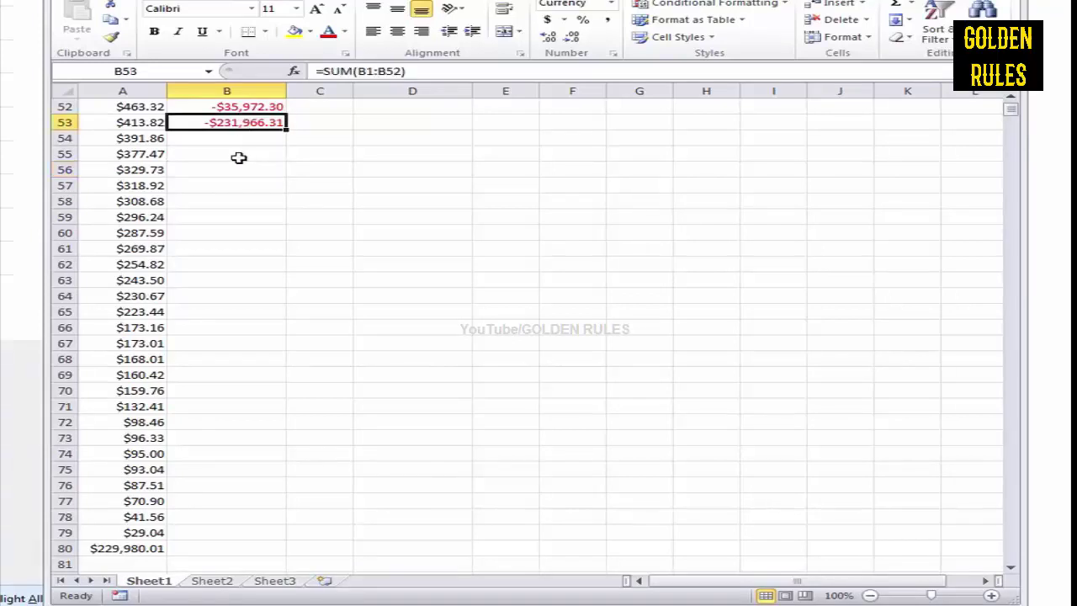
{"action": "left_click", "coordinate": [235, 169]}
{"action": "type", "text": "="}
{"action": "left_click", "coordinate": [277, 122]}
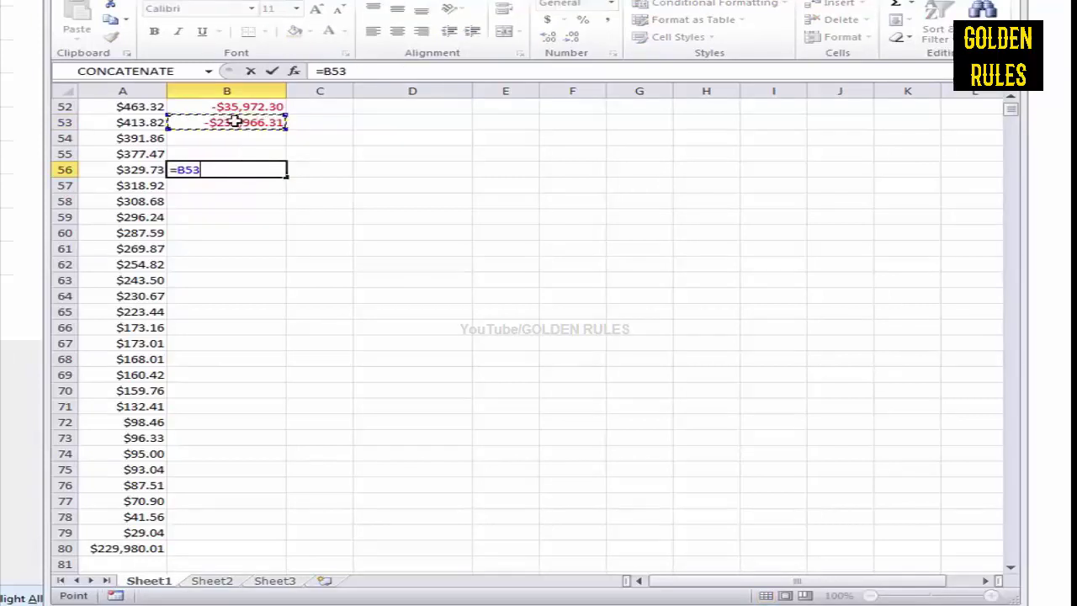
{"action": "type", "text": "-"}
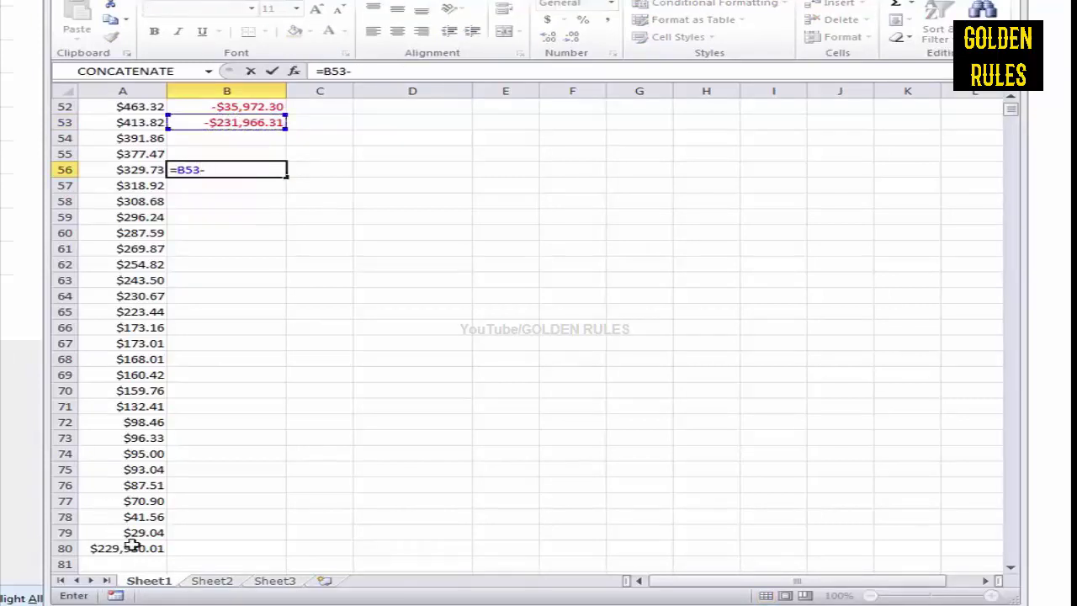
{"action": "left_click", "coordinate": [131, 548]}
{"action": "key", "text": "Return"}
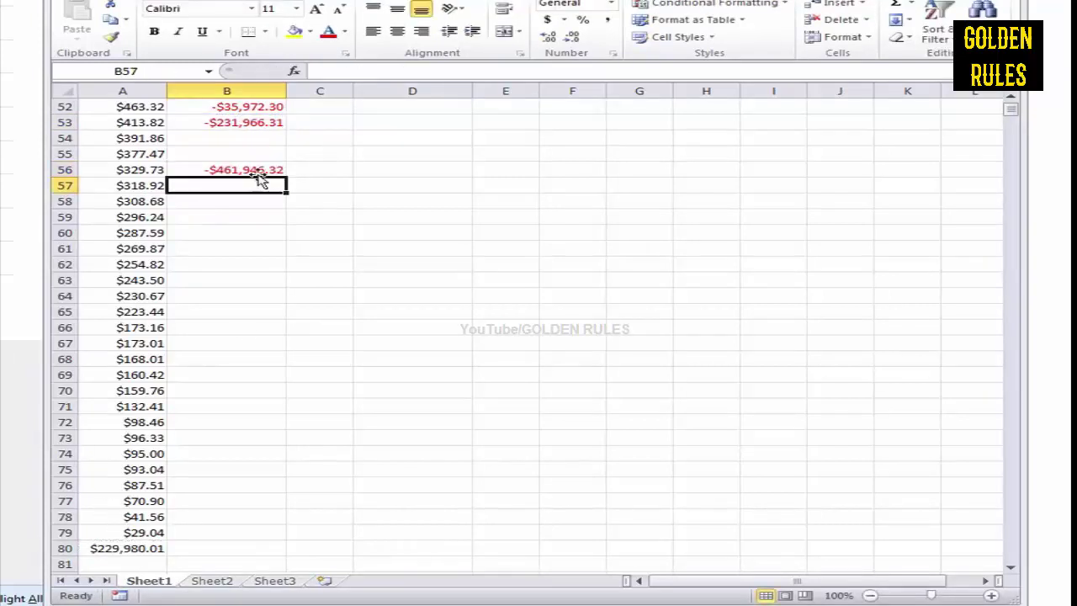
{"action": "left_click", "coordinate": [257, 171]}
{"action": "key", "text": "Delete"}
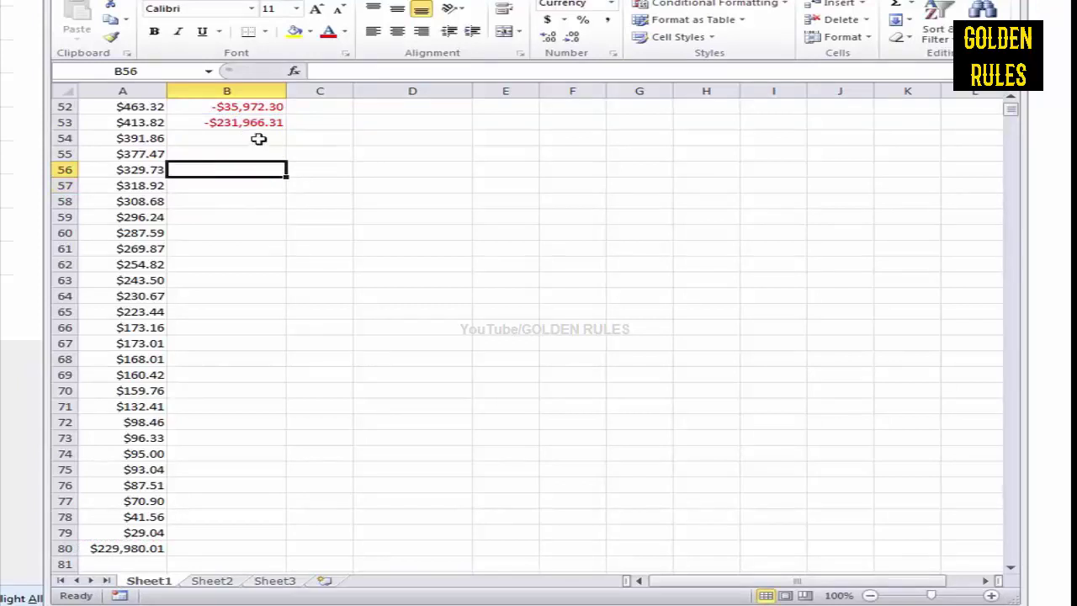
Step: Enter =B53+A80 in B55 to net the totals to -$1,986.30
{"action": "left_click", "coordinate": [249, 152]}
{"action": "type", "text": "="}
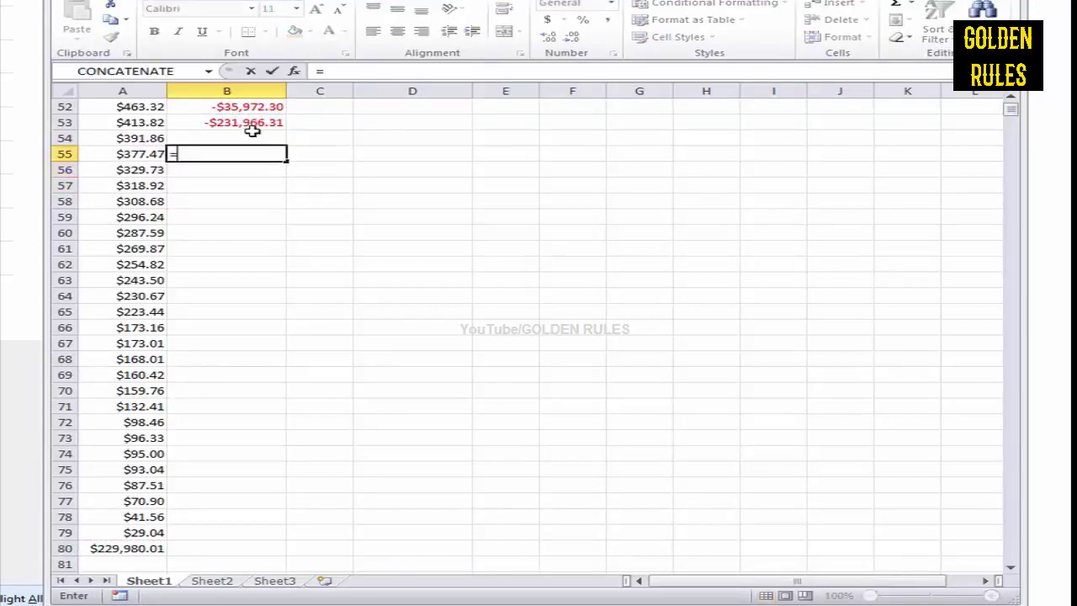
{"action": "left_click", "coordinate": [250, 125]}
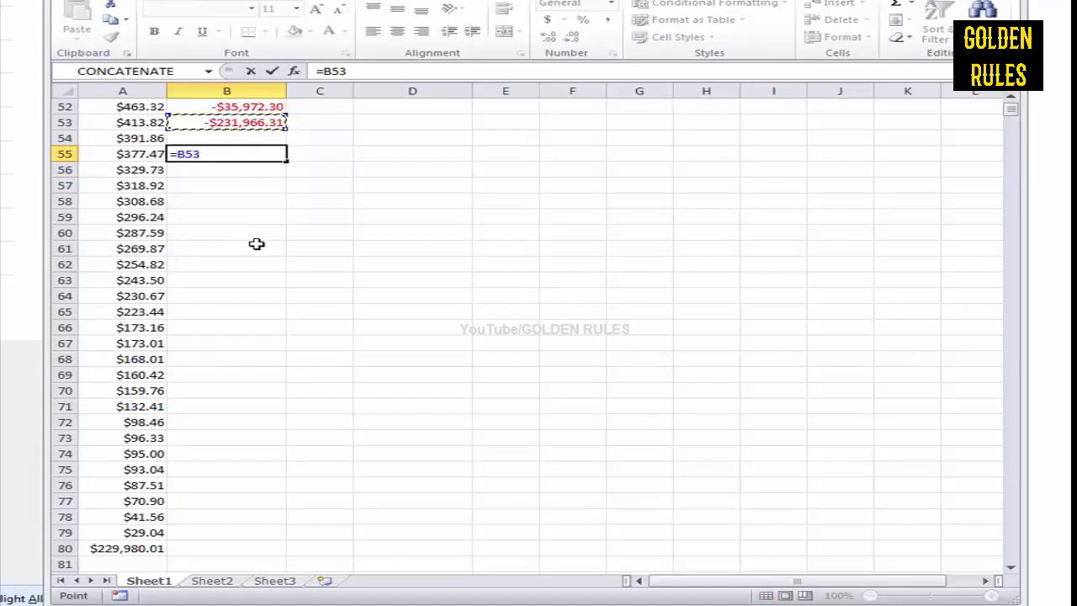
{"action": "type", "text": "+"}
{"action": "left_click", "coordinate": [147, 547]}
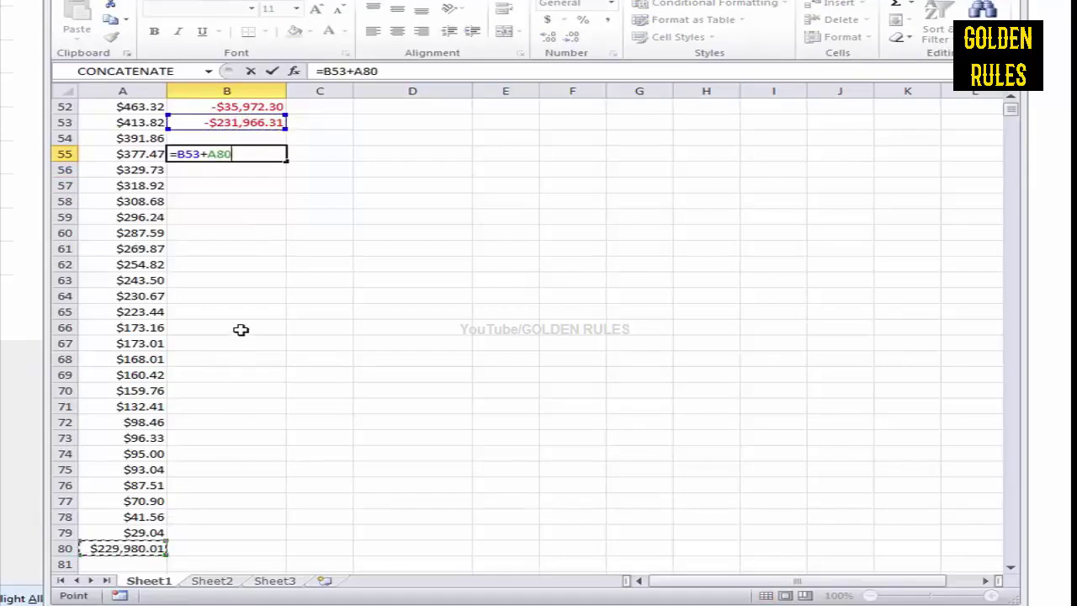
{"action": "key", "text": "Return"}
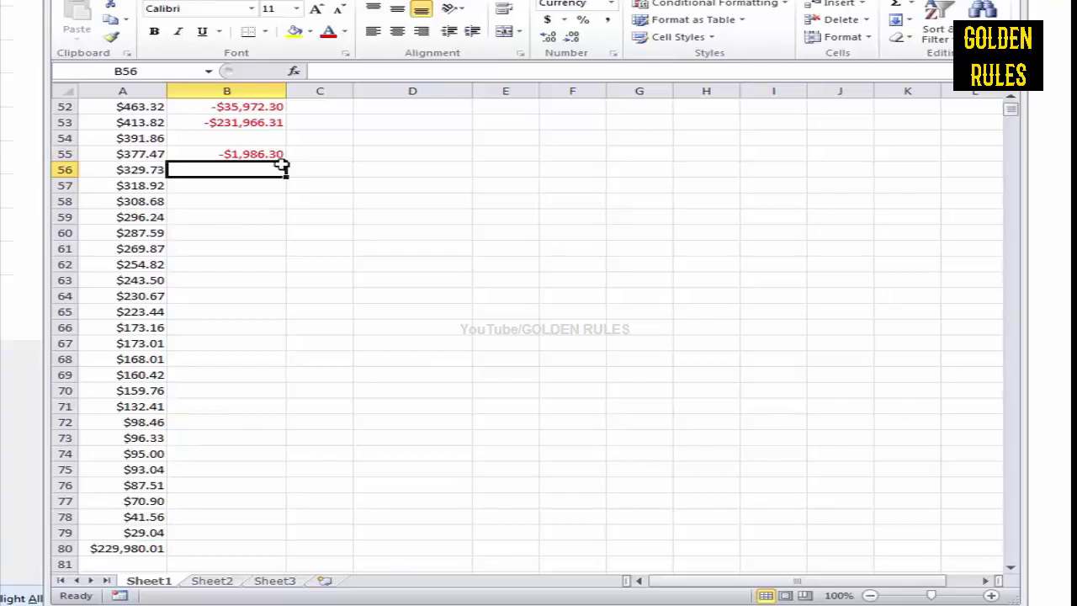
Step: Delete B55:B56, keeping the -$231,966.31 and $229,980.01 totals, and scroll back to the top
{"action": "left_click_drag", "start_coordinate": [260, 154], "coordinate": [269, 169]}
{"action": "key", "text": "Delete"}
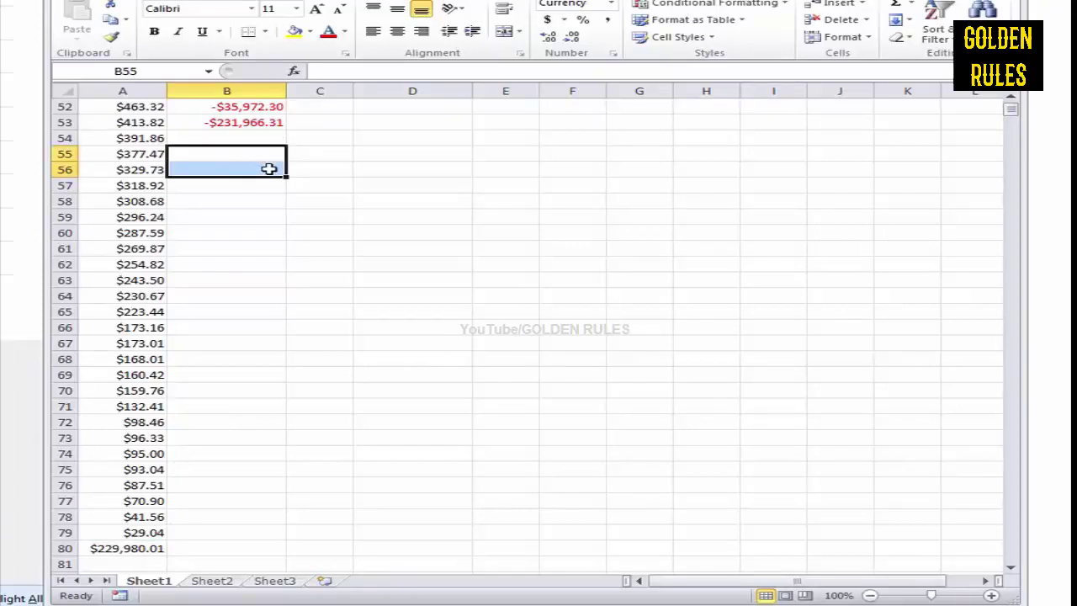
{"action": "left_click", "coordinate": [264, 204]}
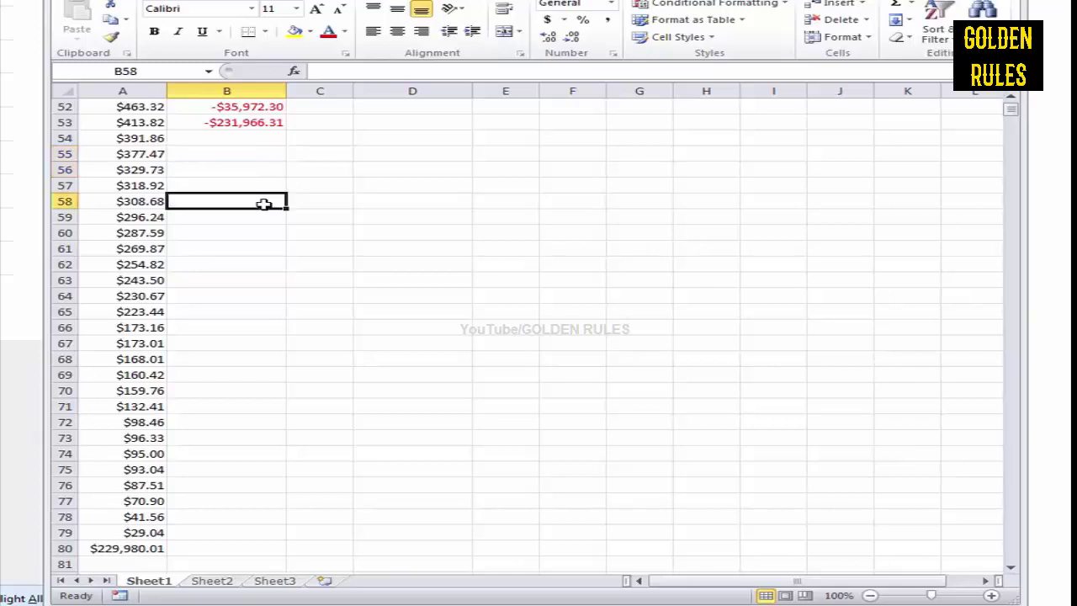
{"action": "scroll", "coordinate": [353, 317], "scroll_direction": "up", "scroll_amount": 1}
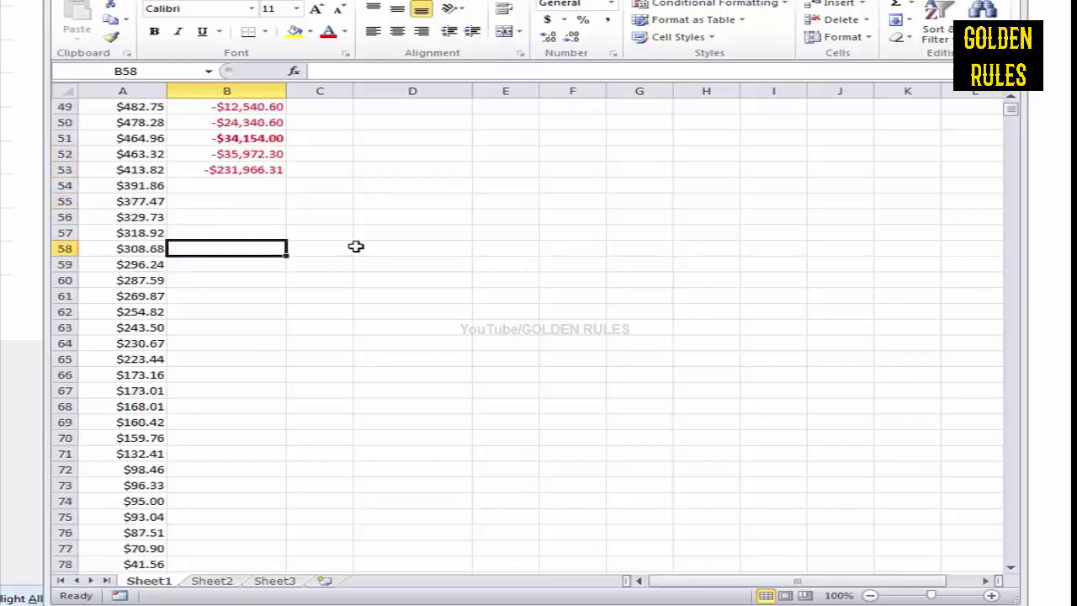
{"action": "left_click", "coordinate": [258, 171]}
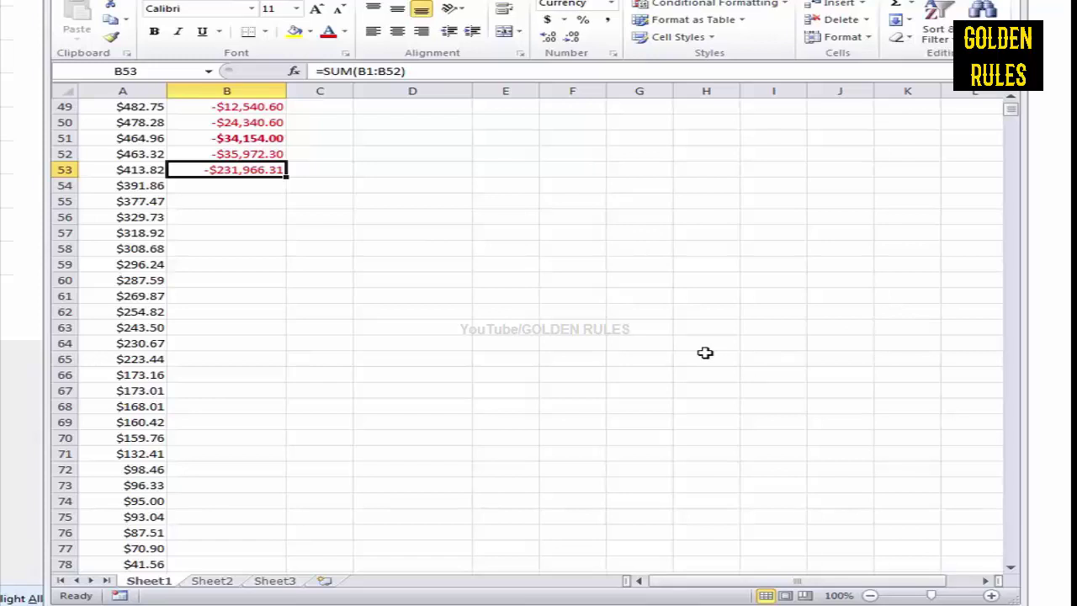
{"action": "left_click", "coordinate": [408, 258]}
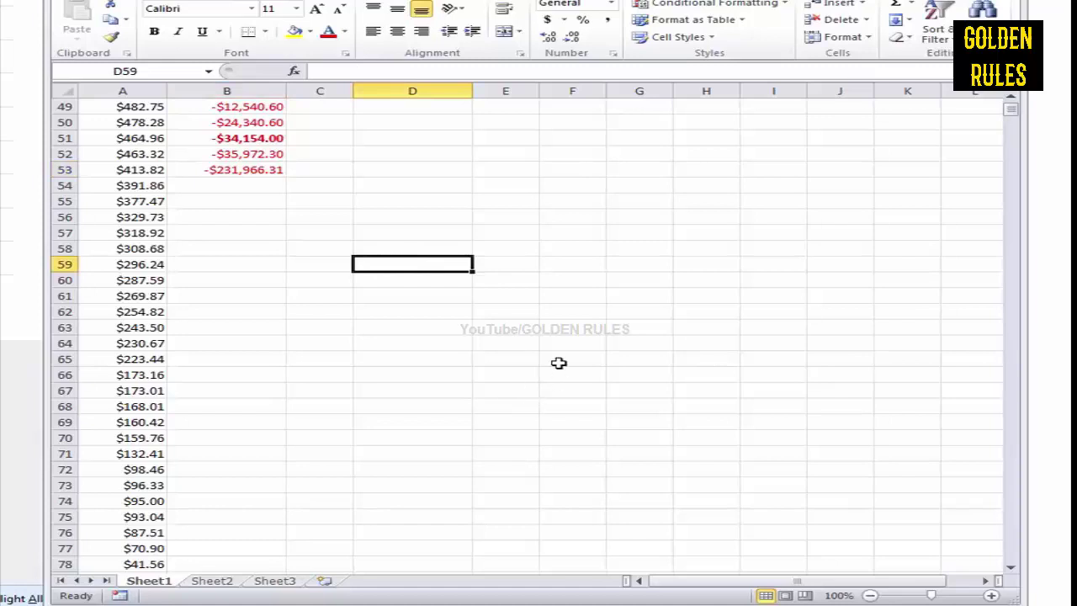
{"action": "scroll", "coordinate": [559, 363], "scroll_direction": "up", "scroll_amount": 16}
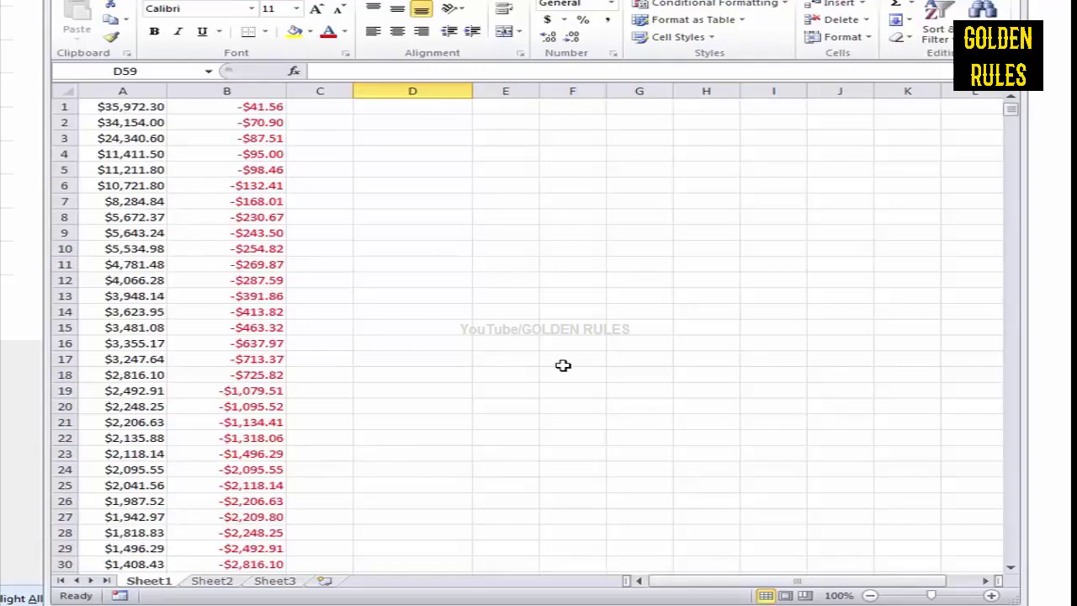